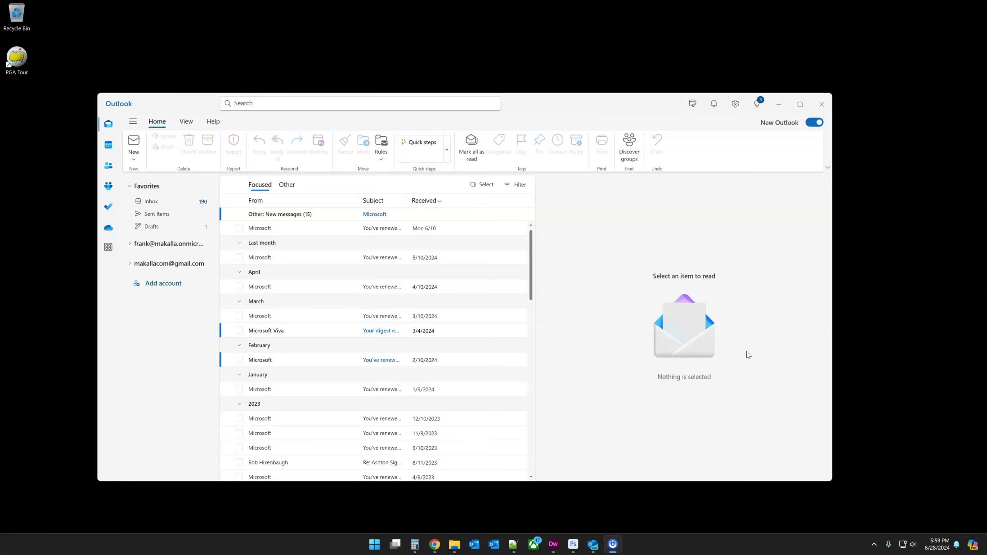
# Step: Check Outlook on the web in the browser, then minimize the browser window
pyautogui.click(435, 545)
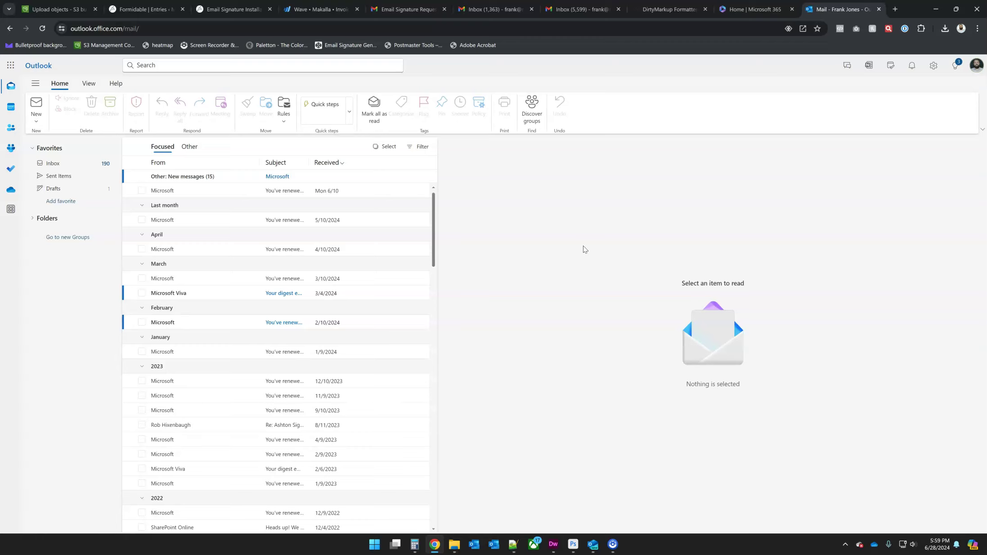
pyautogui.click(584, 259)
pyautogui.moveTo(586, 261); pyautogui.dragTo(580, 279)
pyautogui.click(936, 9)
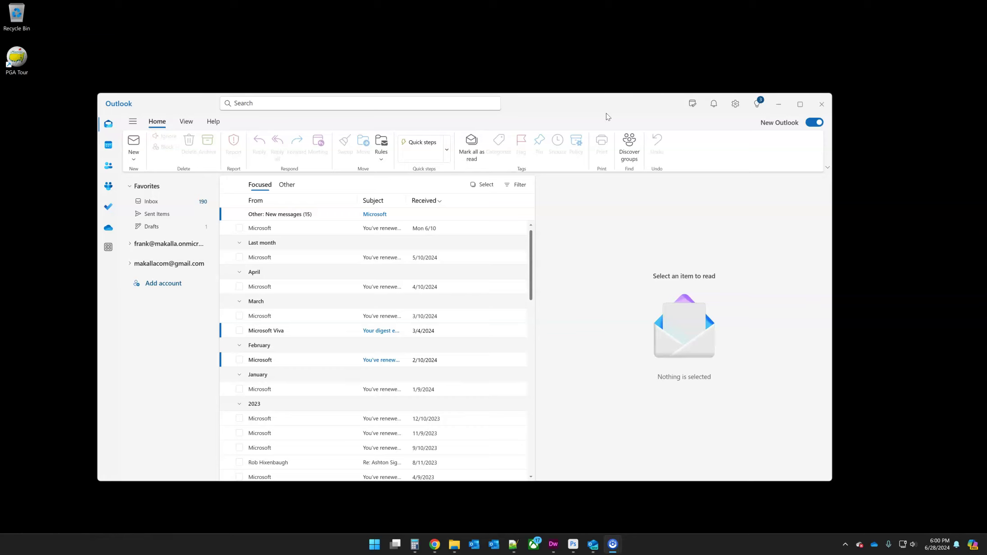
# Step: Open the saved signature .html file in Chrome and select the whole rendered signature
pyautogui.click(453, 547)
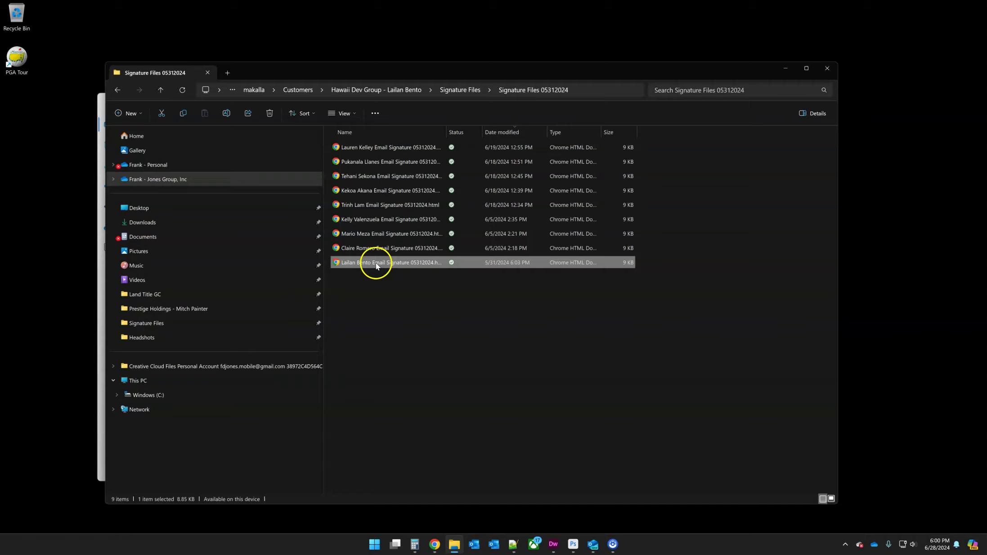
pyautogui.doubleClick(375, 263)
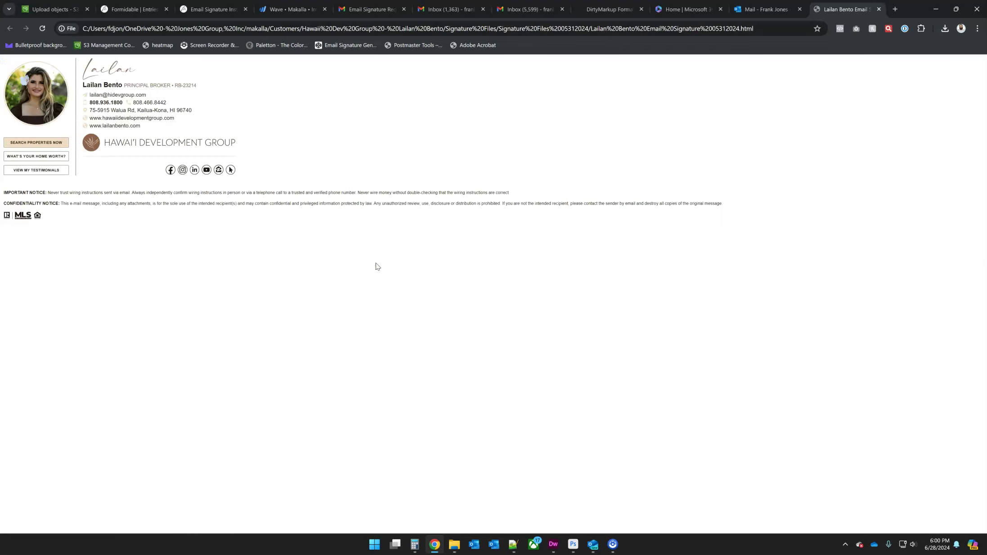
pyautogui.click(425, 312)
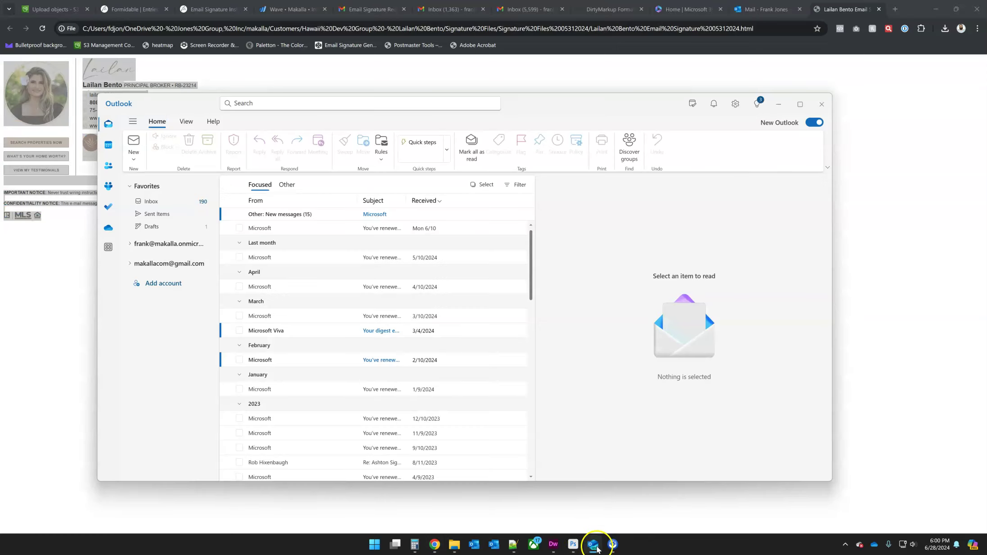
# Step: Add a signature named 'Test' in Settings and paste the copied HTML signature into its body
pyautogui.click(736, 104)
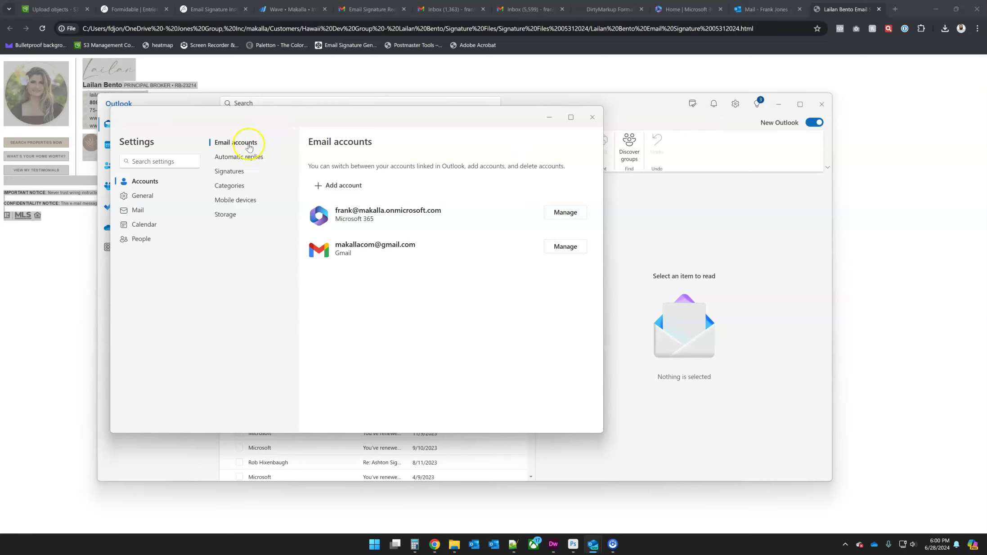
pyautogui.click(235, 173)
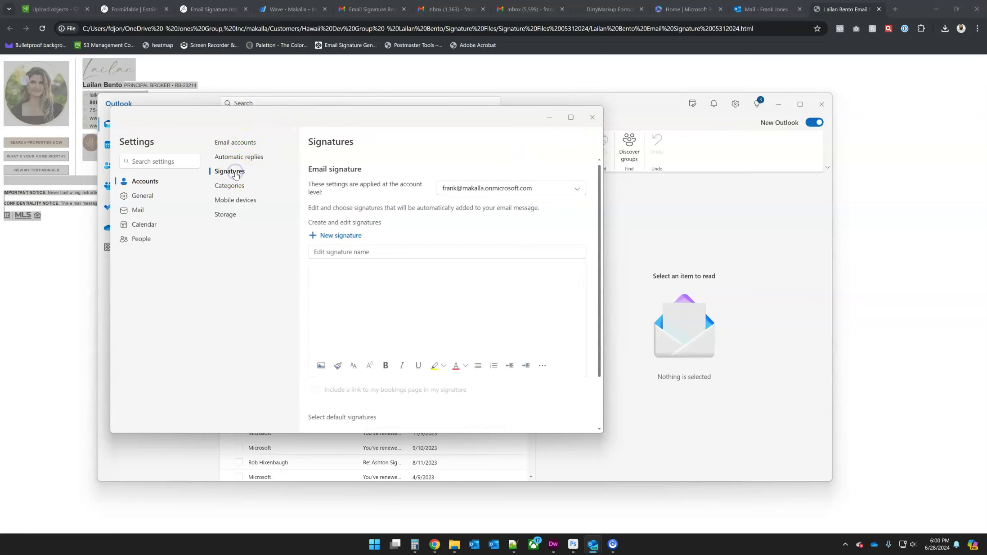
pyautogui.click(348, 254)
pyautogui.write('Test')
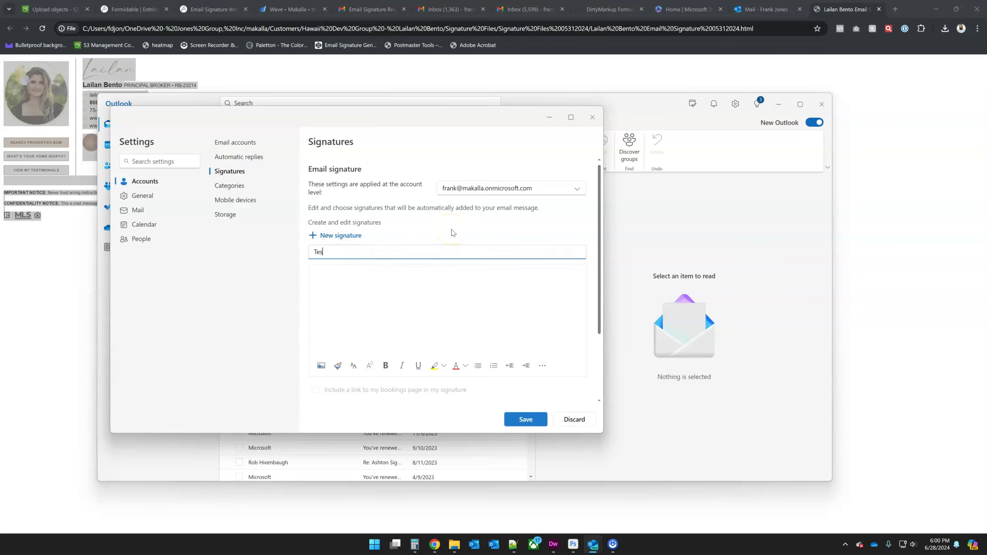
pyautogui.click(351, 273)
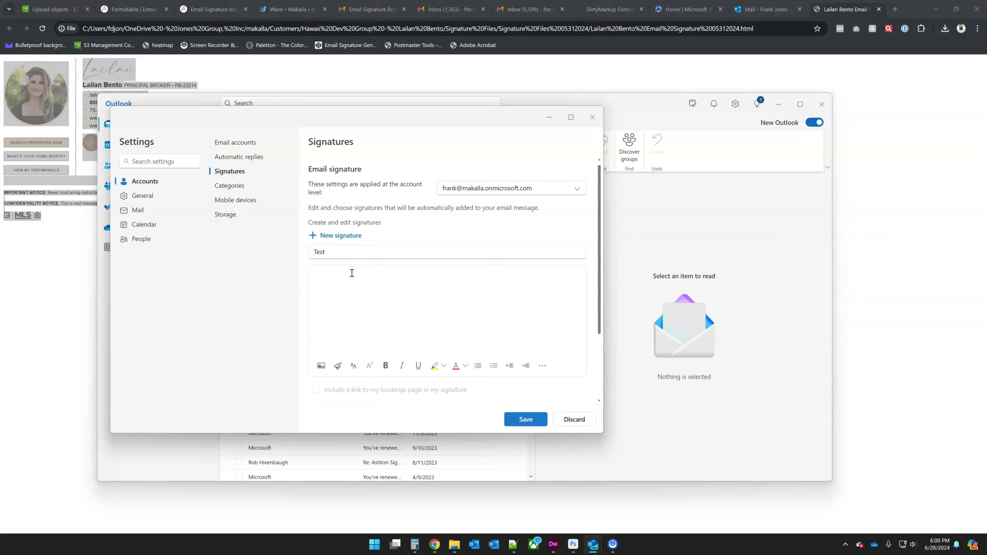
pyautogui.click(355, 281)
pyautogui.hotkey('ctrl', 'v')
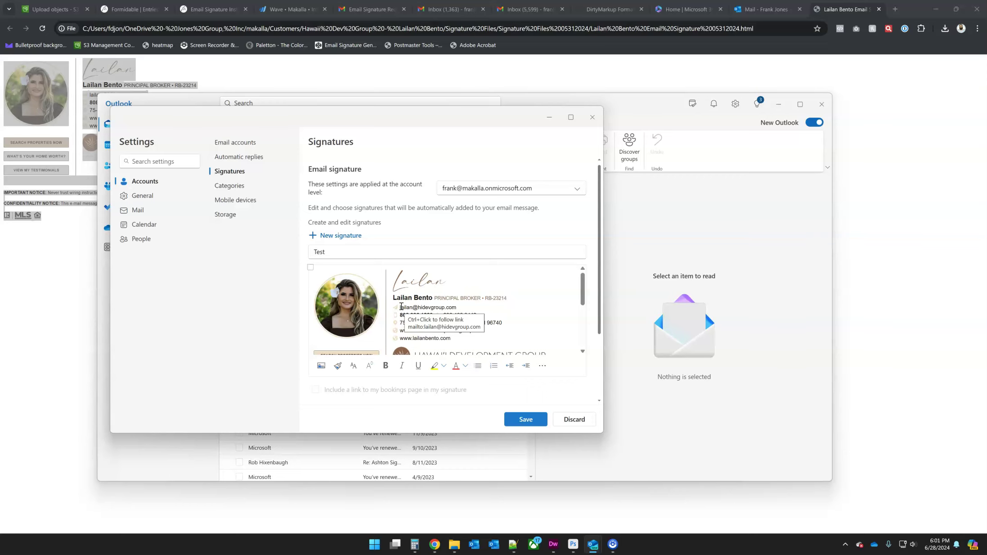
# Step: Drag the Settings window to the right and scroll down to the default-signature options
pyautogui.moveTo(403, 116); pyautogui.dragTo(498, 111)
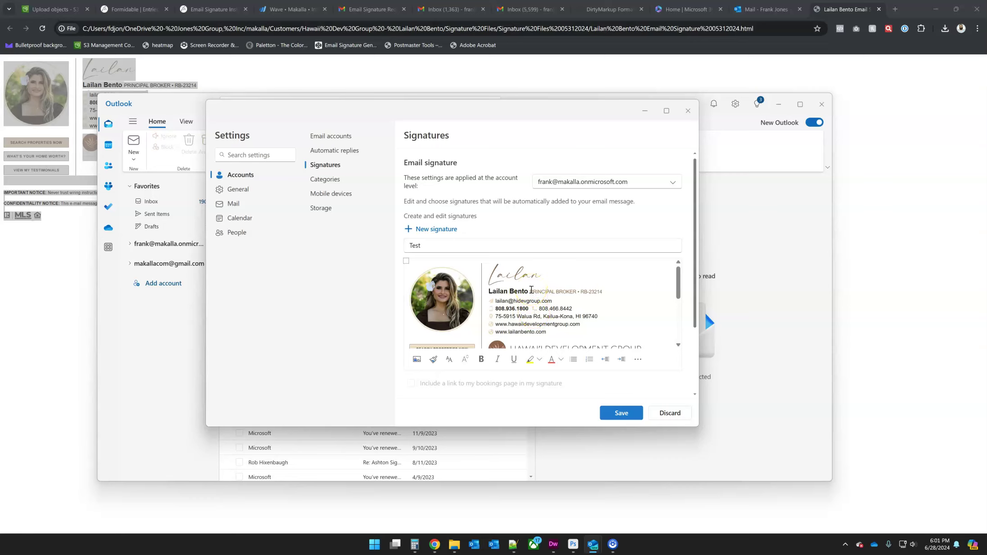
pyautogui.scroll(-3, 654, 214)
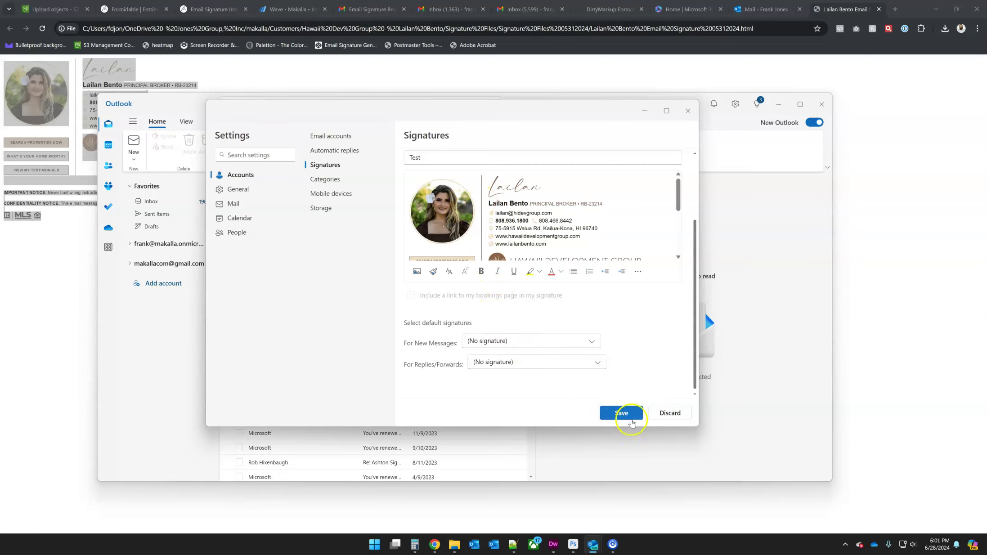
# Step: Save the new Test signature
pyautogui.click(549, 342)
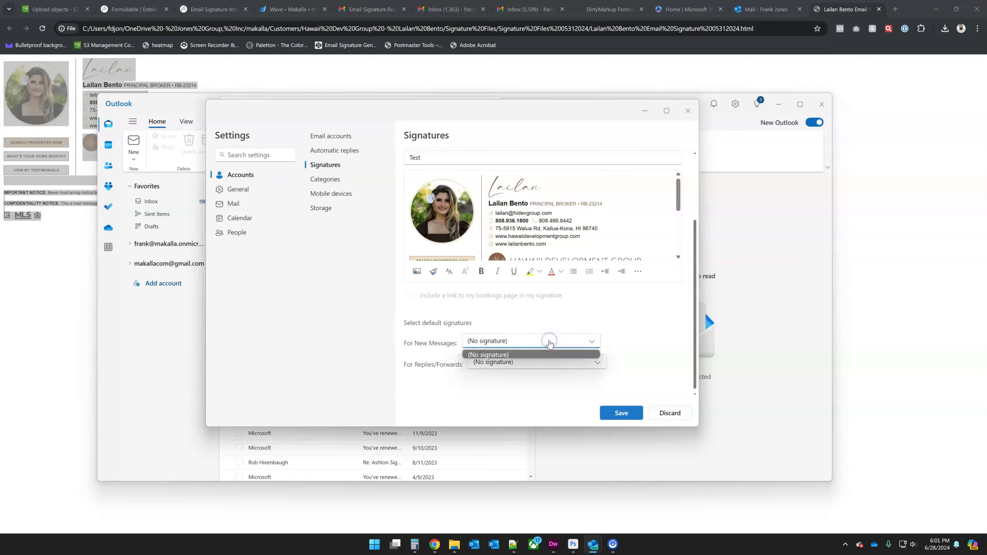
pyautogui.click(549, 342)
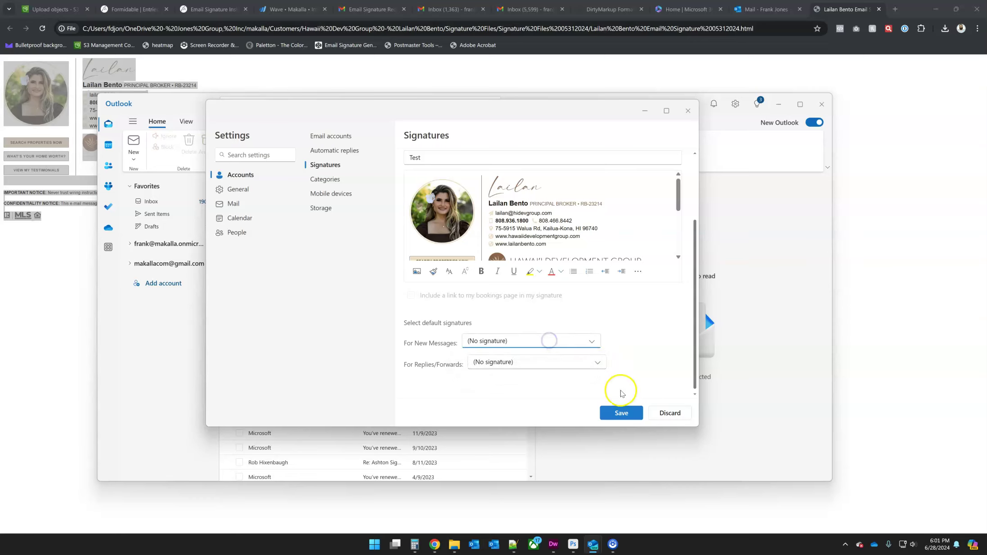
pyautogui.click(621, 410)
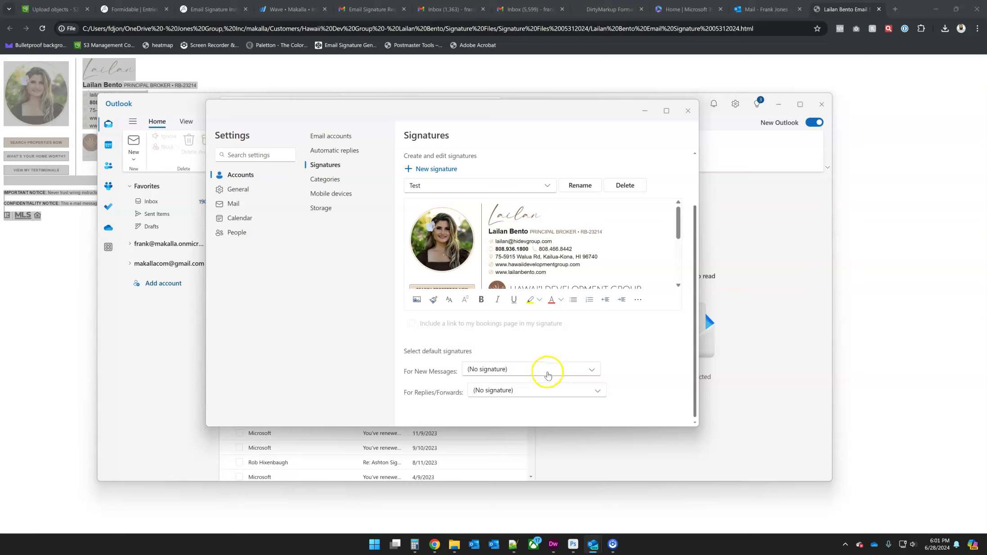
# Step: Make Test the default for new messages and replies/forwards, save, and close Settings
pyautogui.click(547, 370)
pyautogui.click(544, 392)
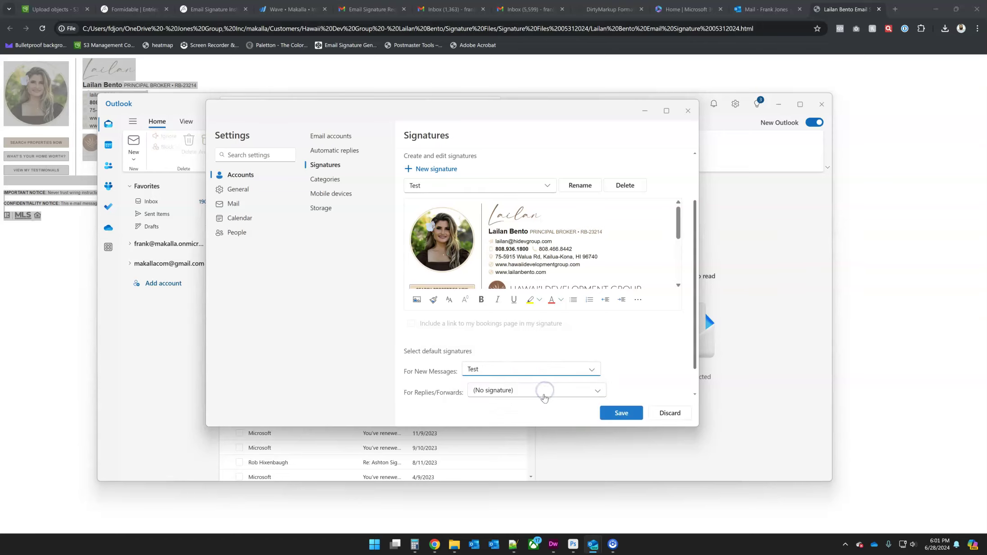
pyautogui.click(544, 390)
pyautogui.click(542, 413)
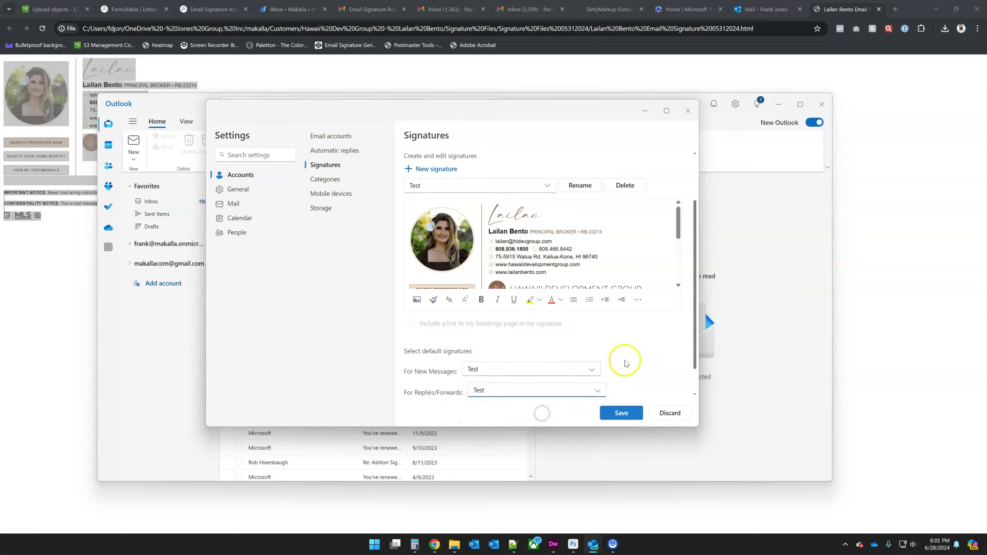
pyautogui.click(623, 412)
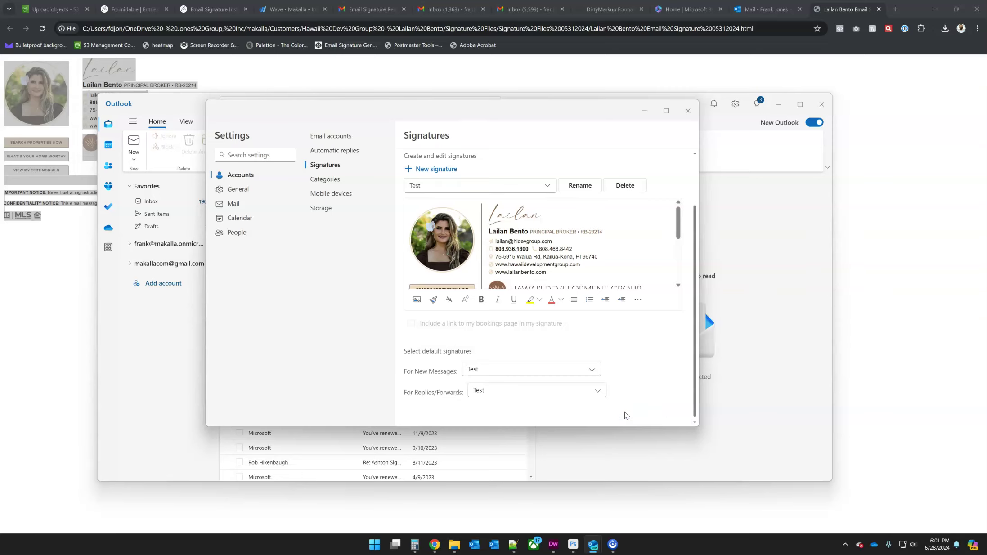
pyautogui.click(688, 110)
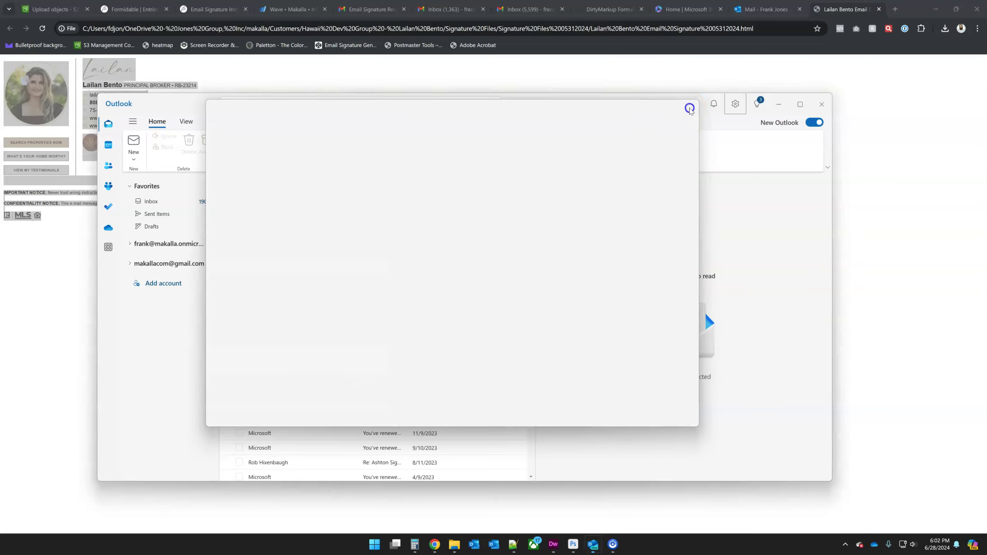
# Step: Start a new email and check the inserted signature and its phone numbers
pyautogui.click(135, 143)
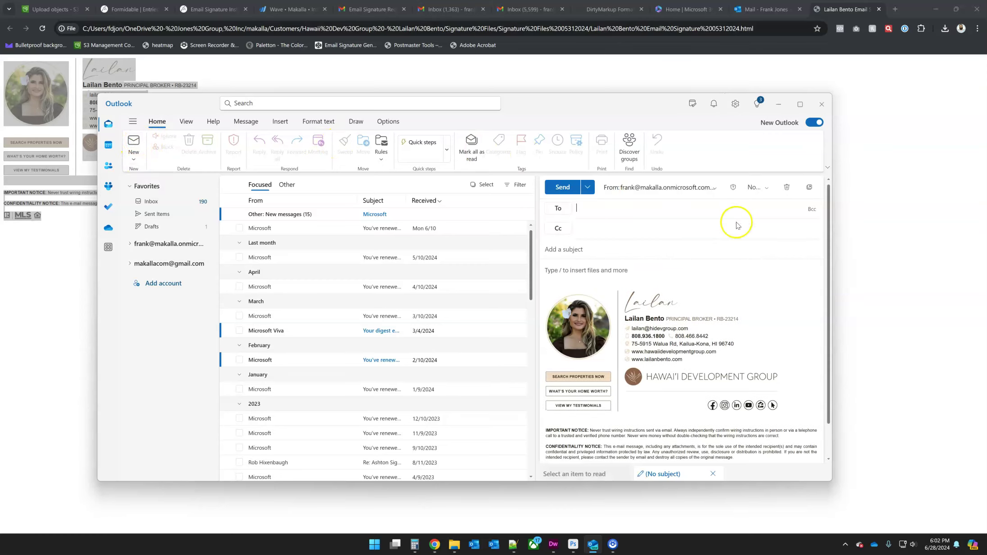
pyautogui.click(654, 337)
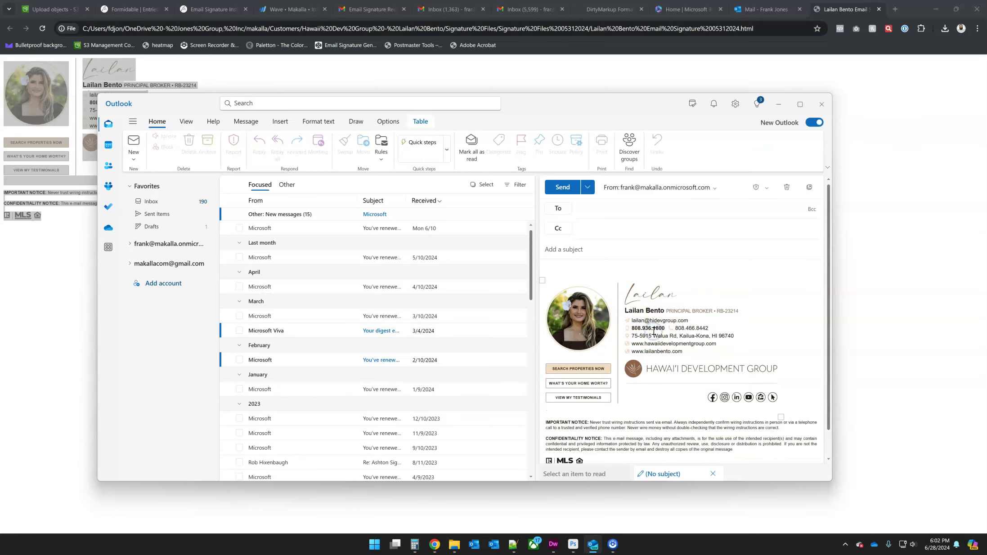
pyautogui.click(673, 329)
pyautogui.click(695, 330)
# Step: Address the email to your own account, give it subject 'Test', and send it
pyautogui.click(609, 208)
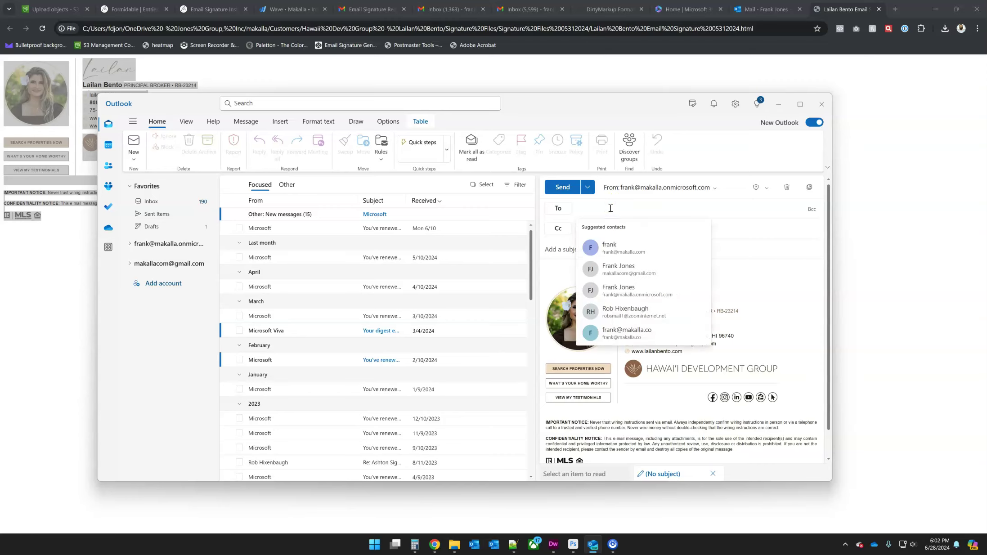
pyautogui.write('fra')
pyautogui.click(616, 226)
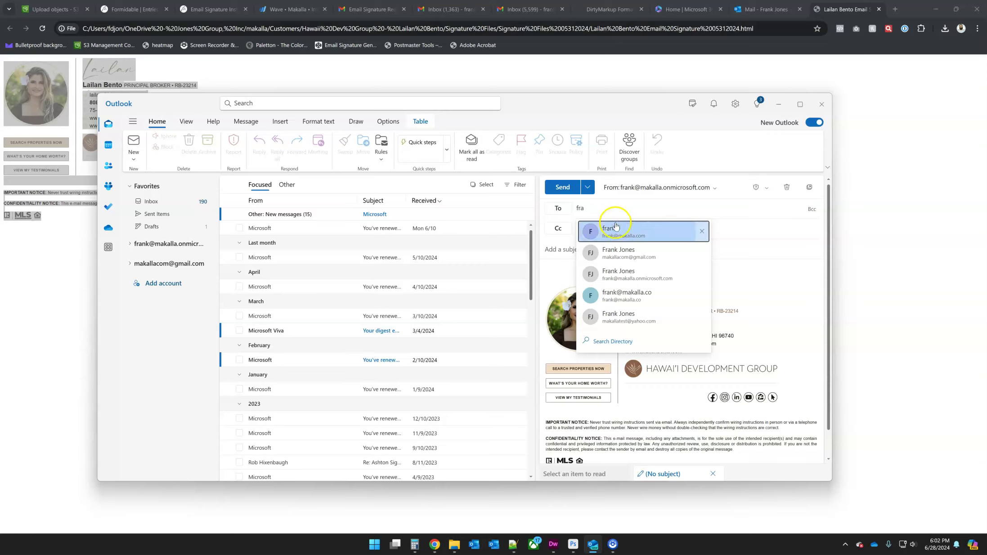
pyautogui.click(593, 249)
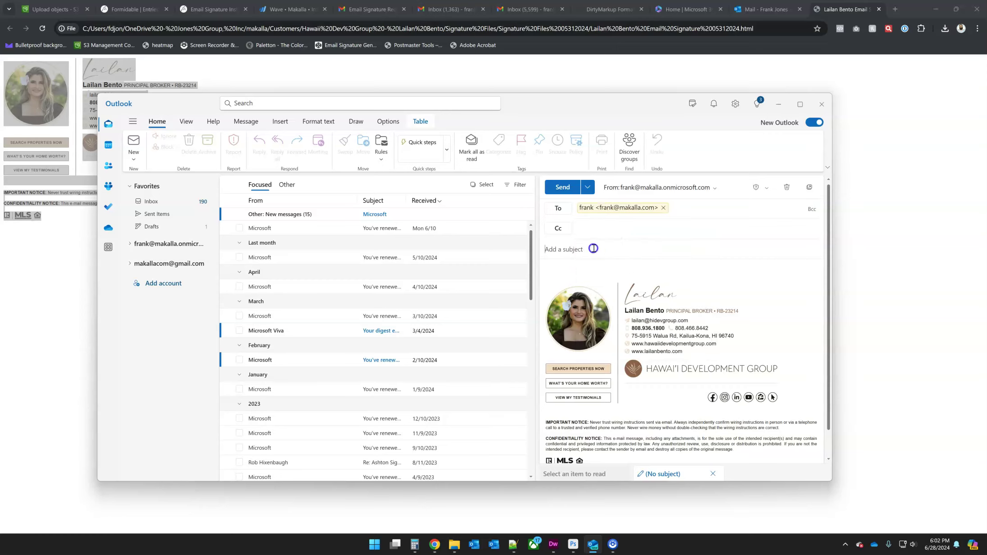
pyautogui.click(715, 253)
pyautogui.write('Test')
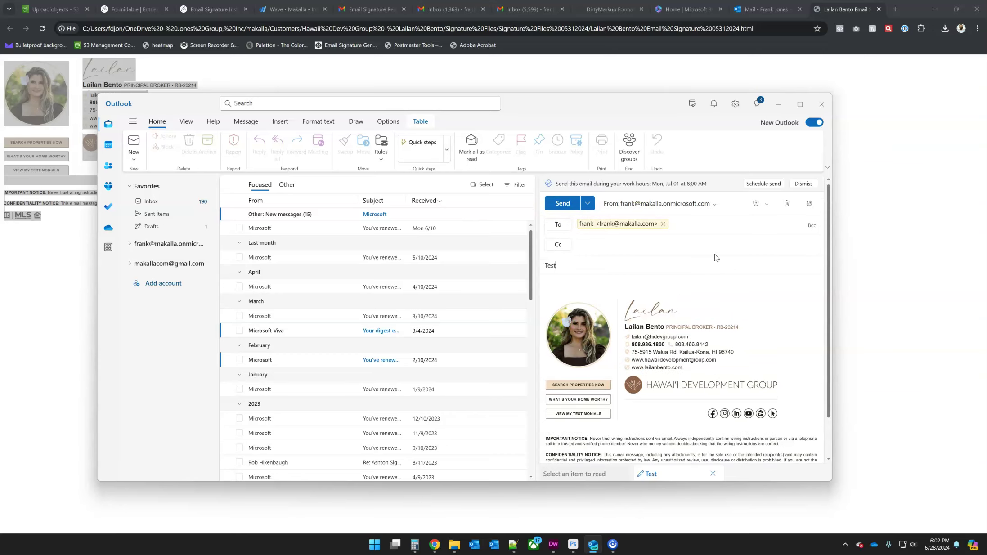
pyautogui.click(563, 203)
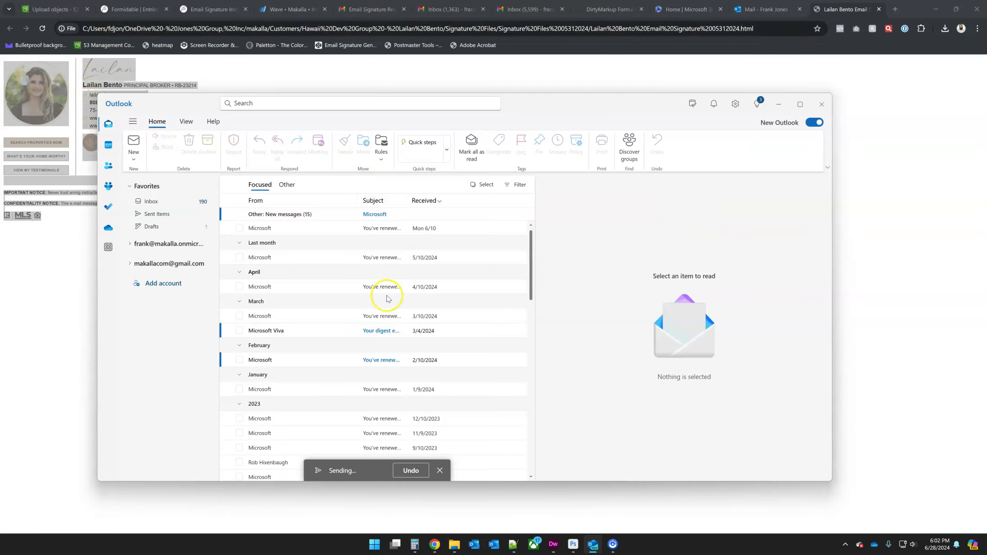
# Step: Open the Compose and reply settings in Outlook on the web
pyautogui.click(772, 10)
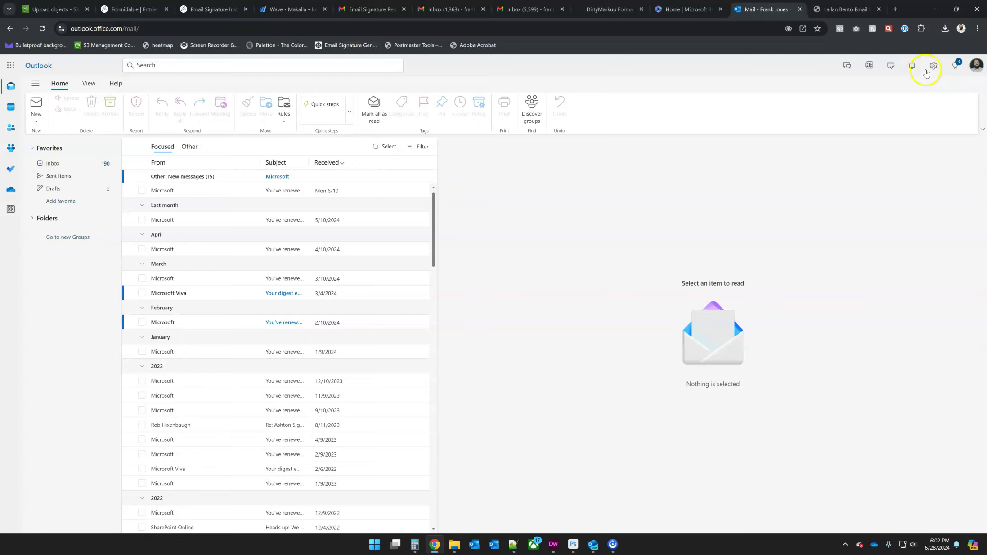
pyautogui.click(933, 67)
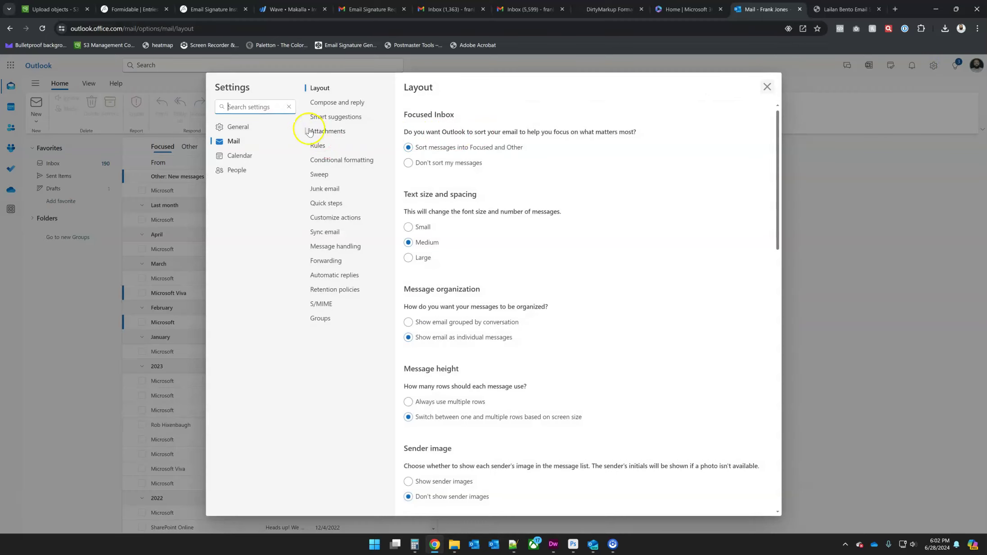
pyautogui.click(327, 103)
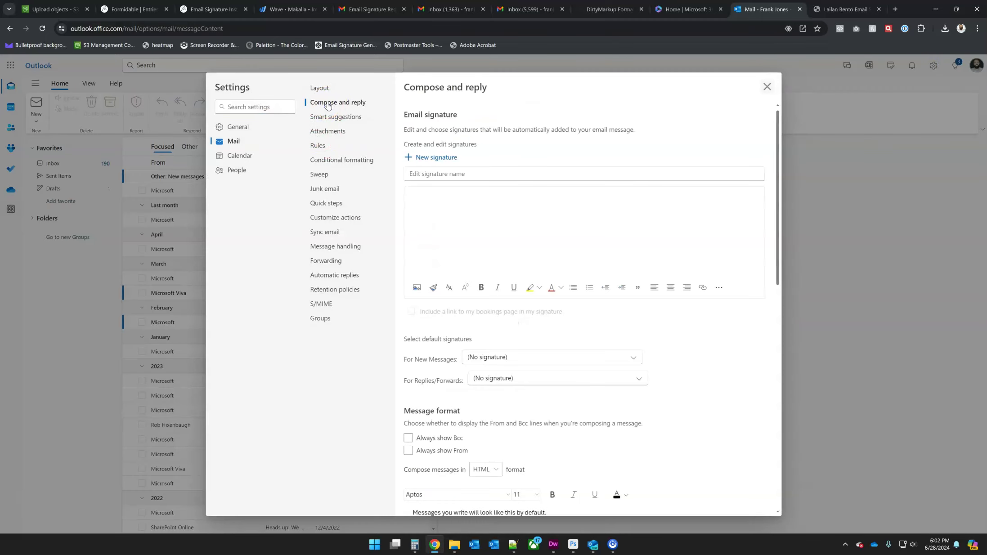
# Step: Create a signature named 'Test' and paste the HTML signature into its body
pyautogui.click(448, 173)
pyautogui.write('Test')
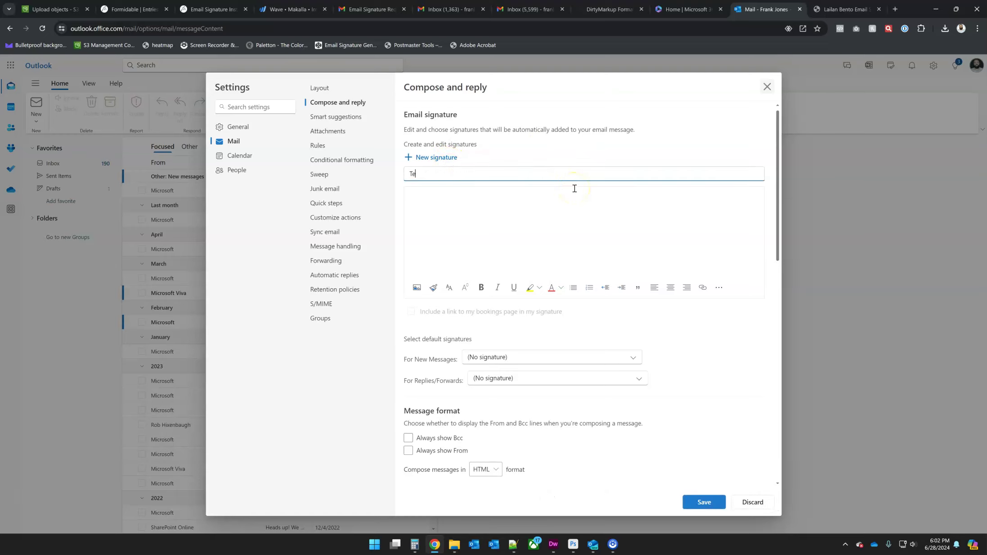
pyautogui.click(469, 197)
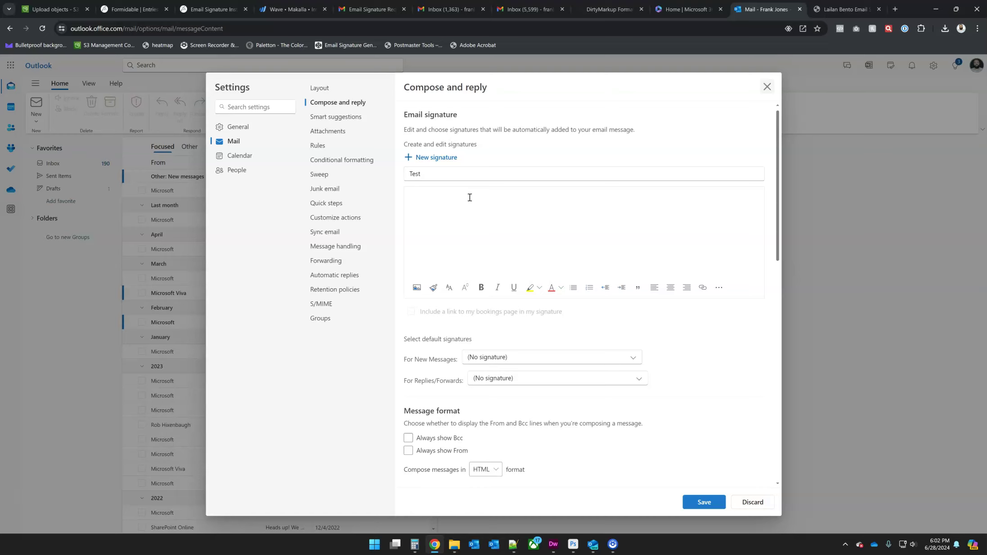
pyautogui.hotkey('ctrl', 'v')
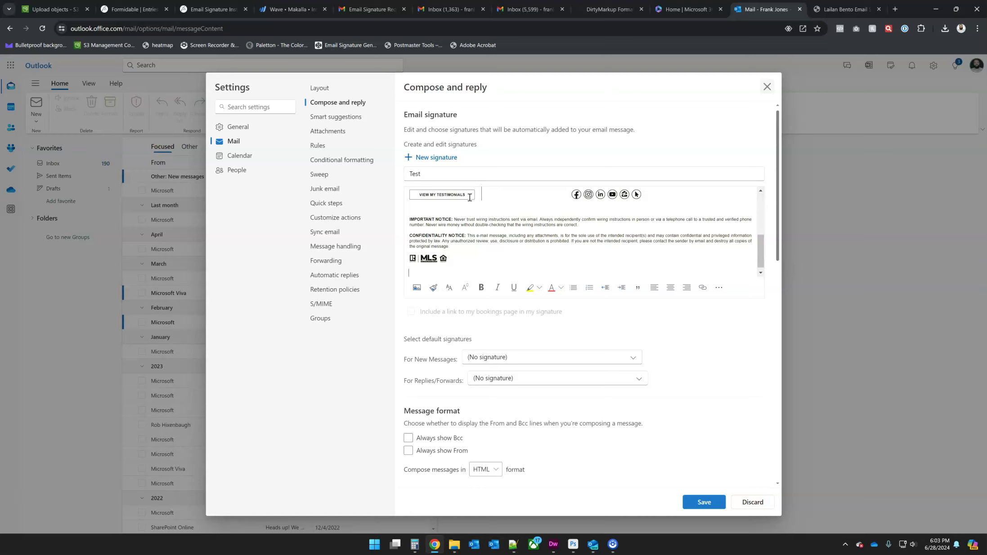
pyautogui.click(486, 219)
pyautogui.scroll(1, 481, 244)
pyautogui.scroll(2, 481, 244)
pyautogui.scroll(-5, 482, 244)
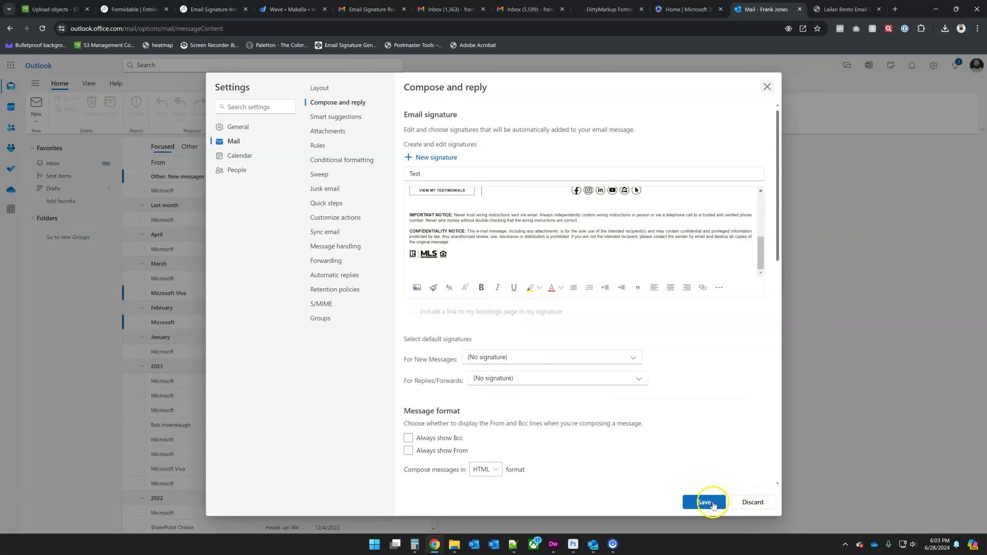
# Step: Save Test, set it as default for new messages and replies/forwards, and close settings
pyautogui.click(712, 503)
pyautogui.click(551, 356)
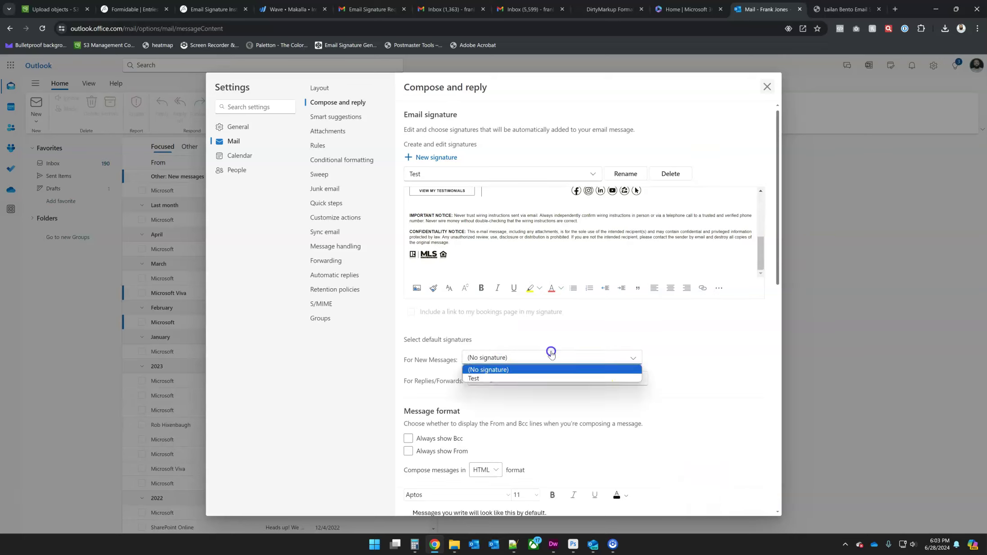
pyautogui.click(553, 378)
pyautogui.click(554, 379)
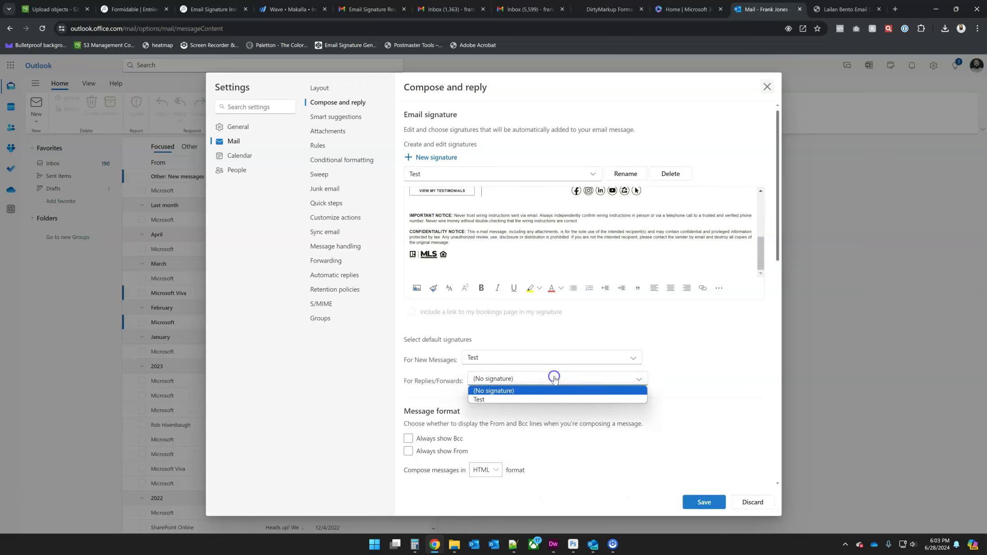
pyautogui.click(554, 399)
pyautogui.click(702, 502)
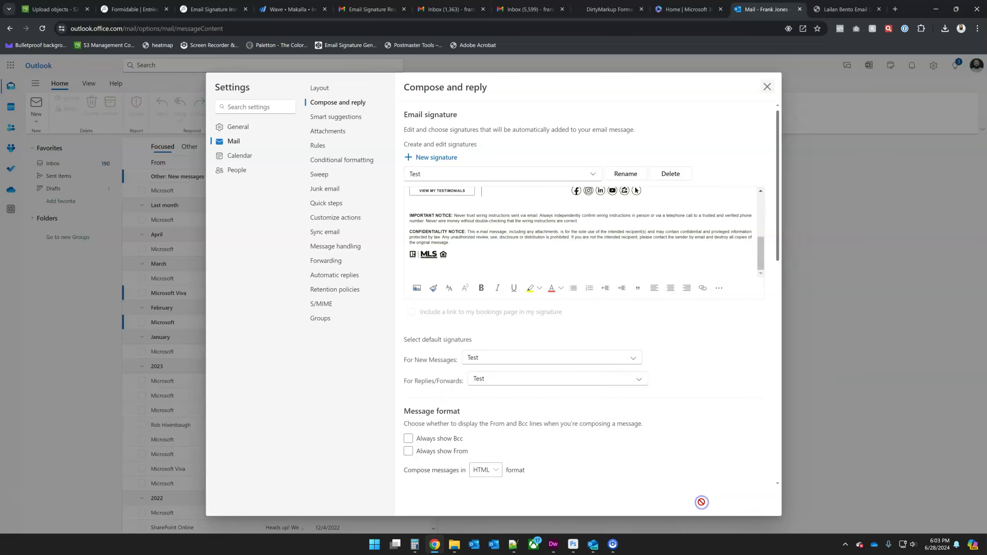
pyautogui.click(767, 86)
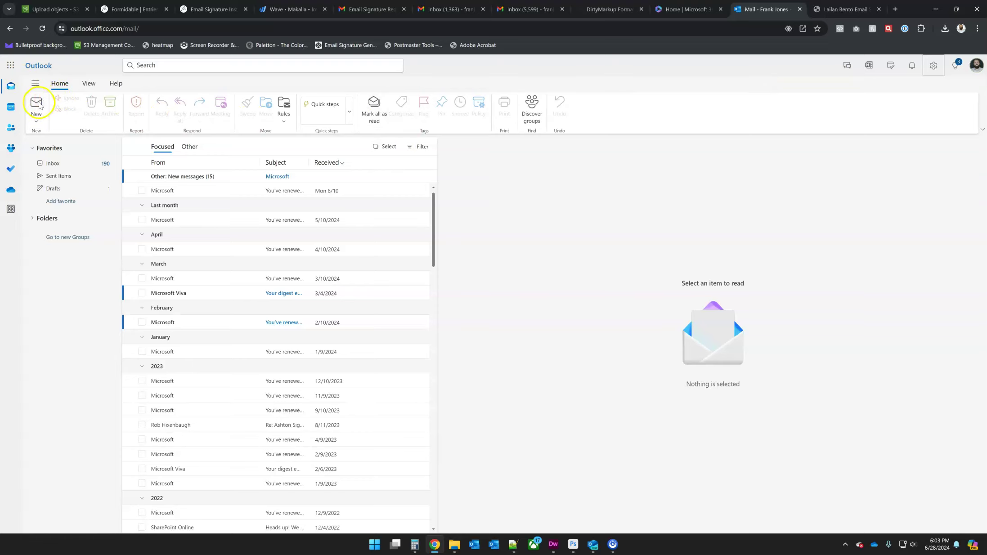
pyautogui.click(37, 104)
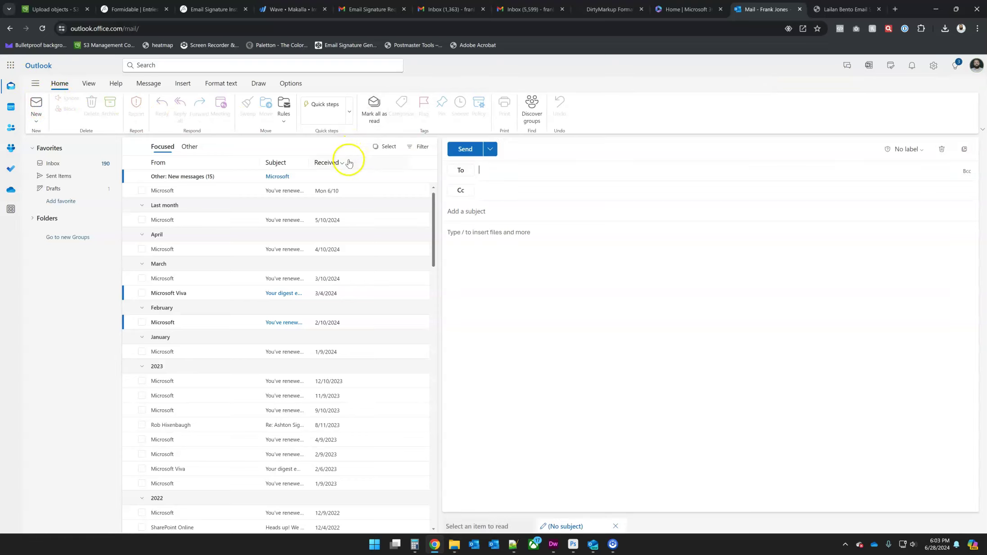
pyautogui.write('fra')
pyautogui.click(525, 194)
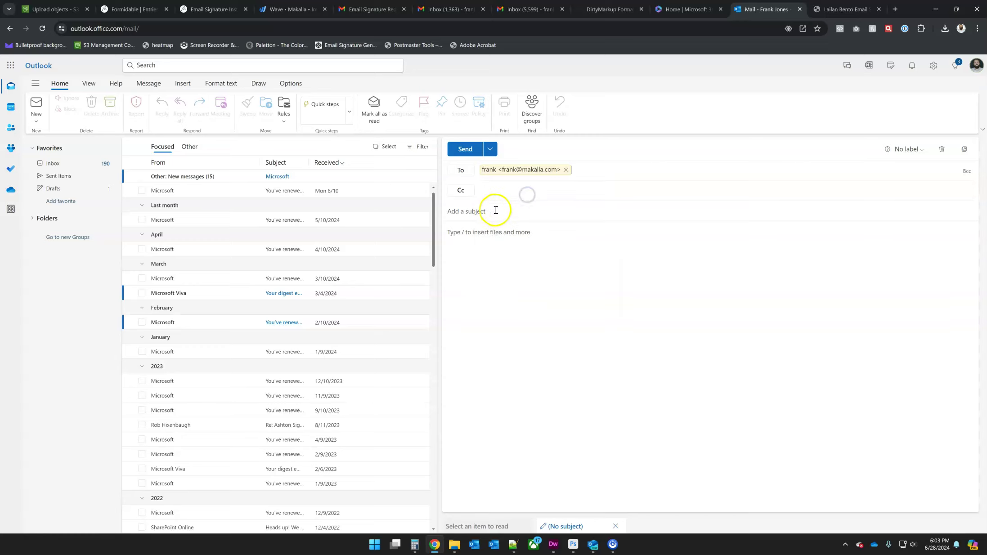
pyautogui.click(495, 210)
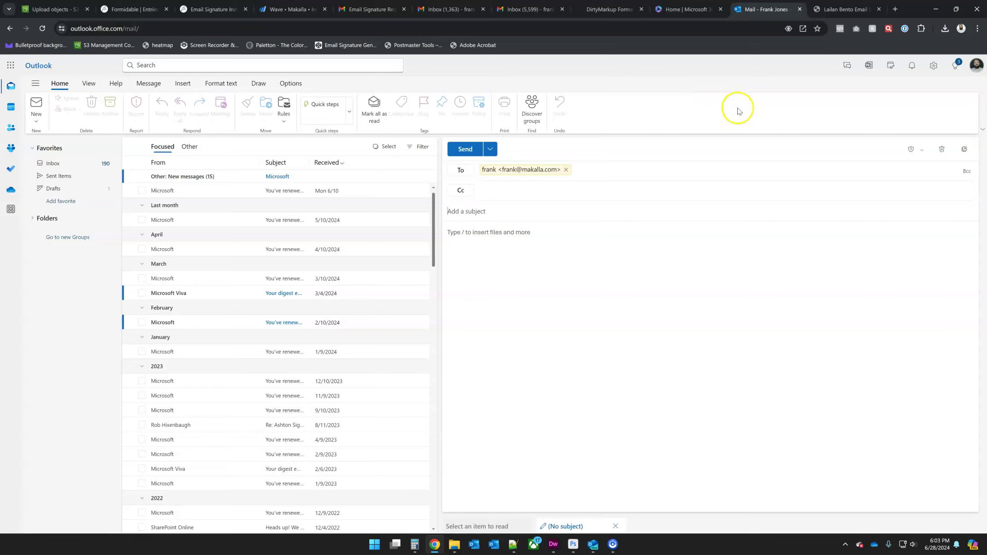
pyautogui.click(940, 150)
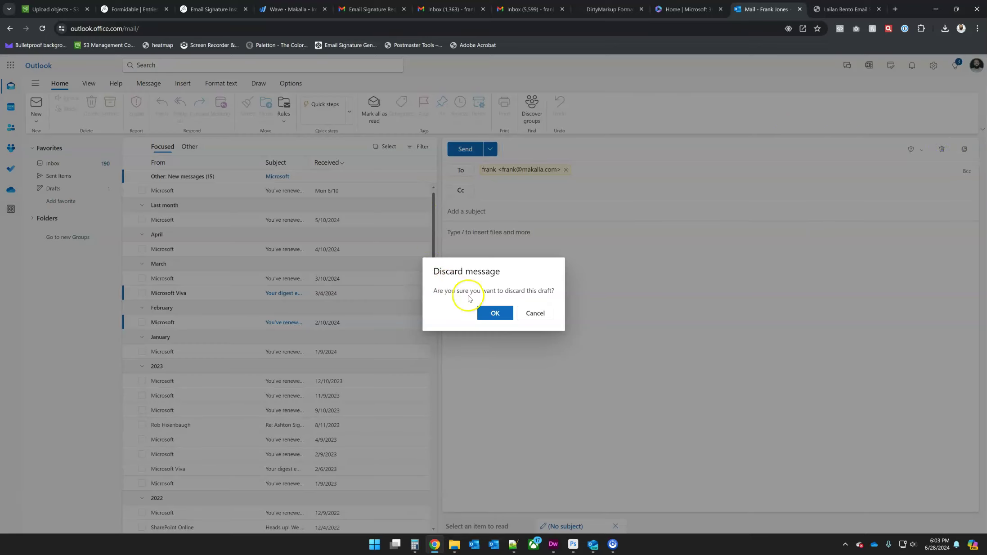
pyautogui.click(493, 315)
pyautogui.click(933, 66)
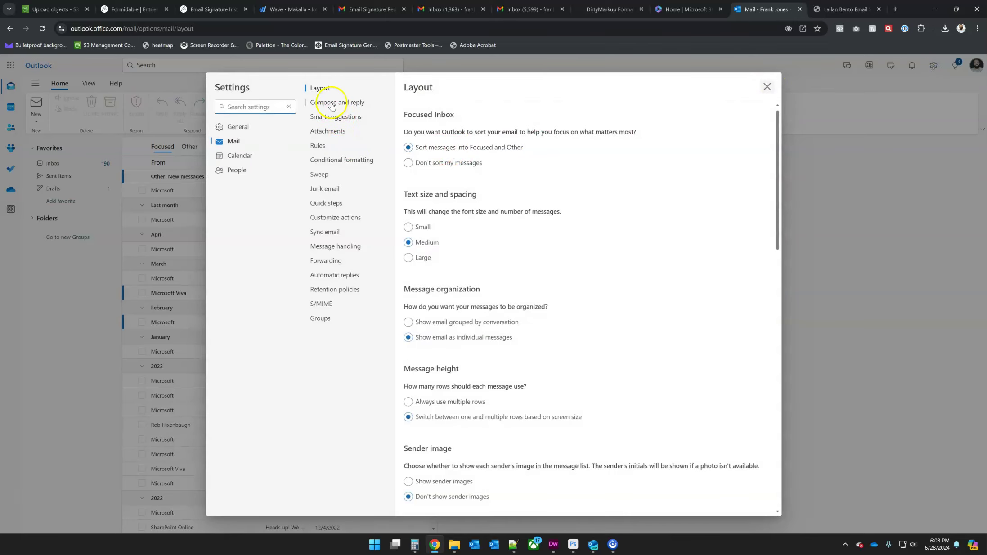
pyautogui.click(331, 102)
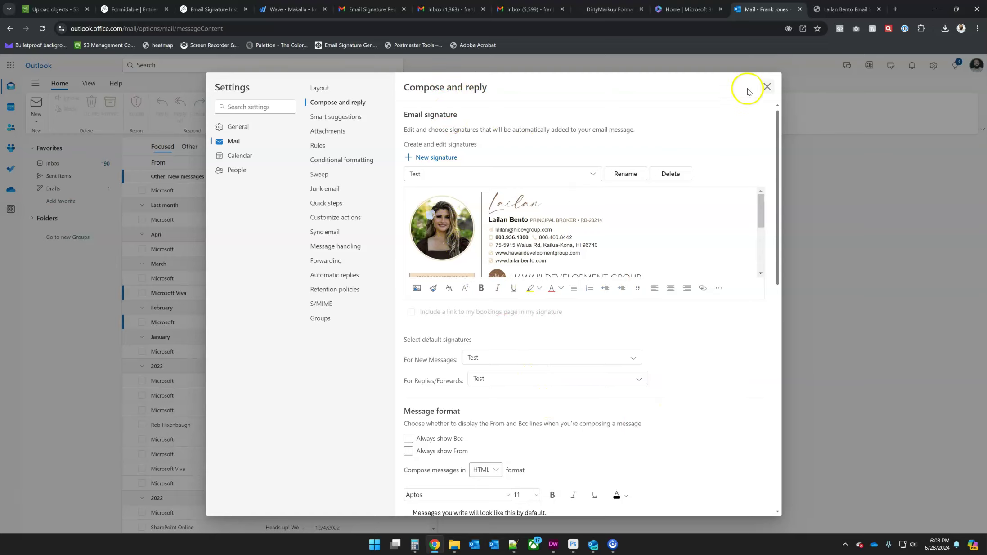
pyautogui.click(767, 88)
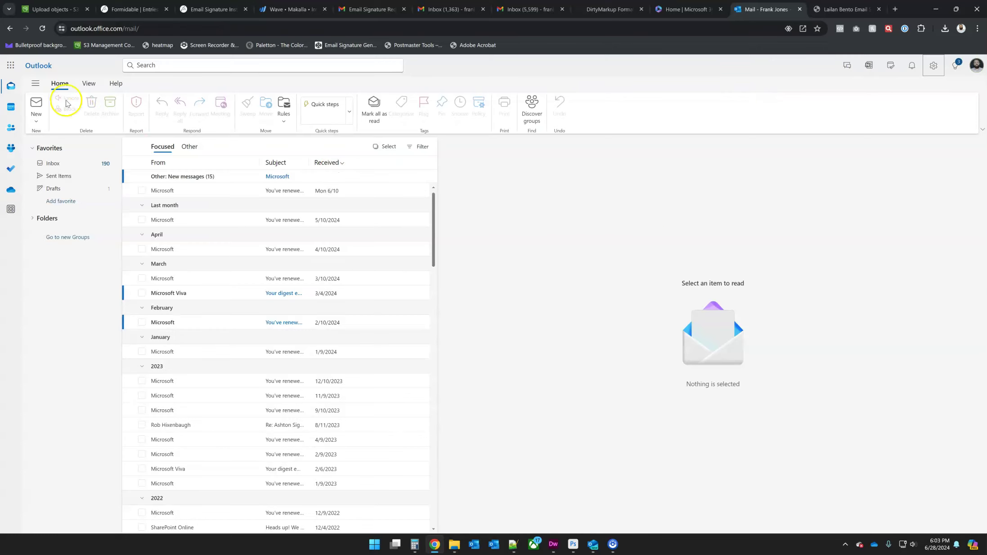
# Step: Send yourself a 'Test' email from Outlook on the web, then refresh the Gmail inbox
pyautogui.click(38, 104)
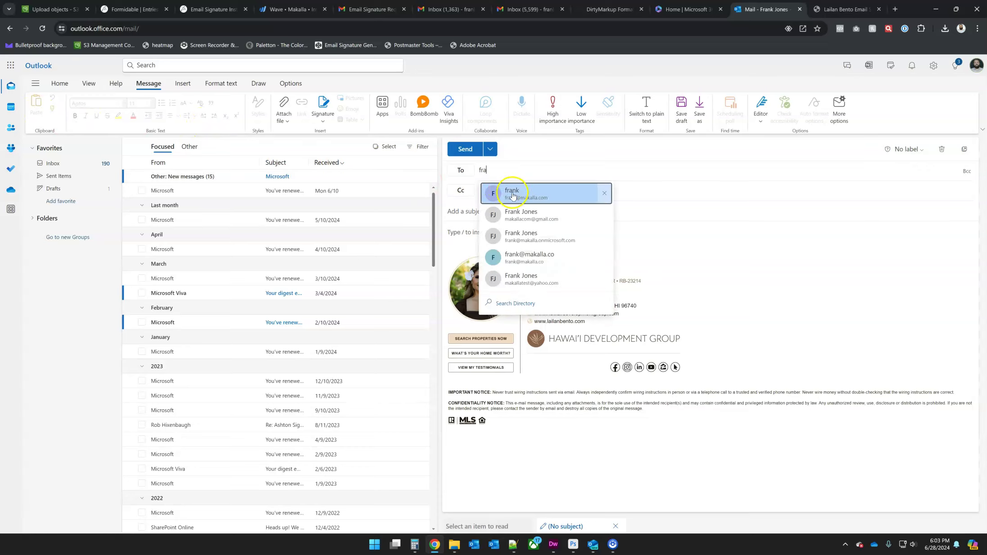
pyautogui.click(524, 196)
pyautogui.click(498, 211)
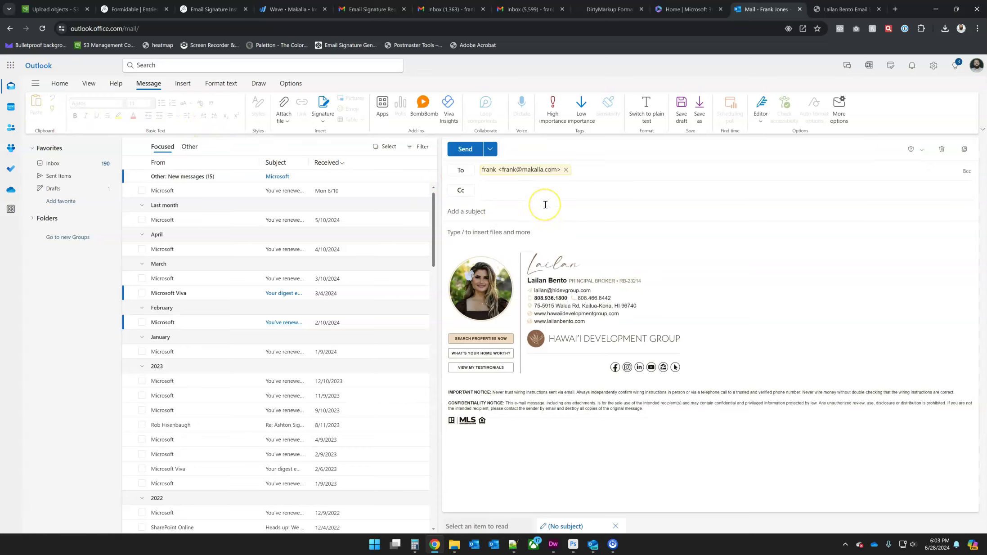
pyautogui.write('Test')
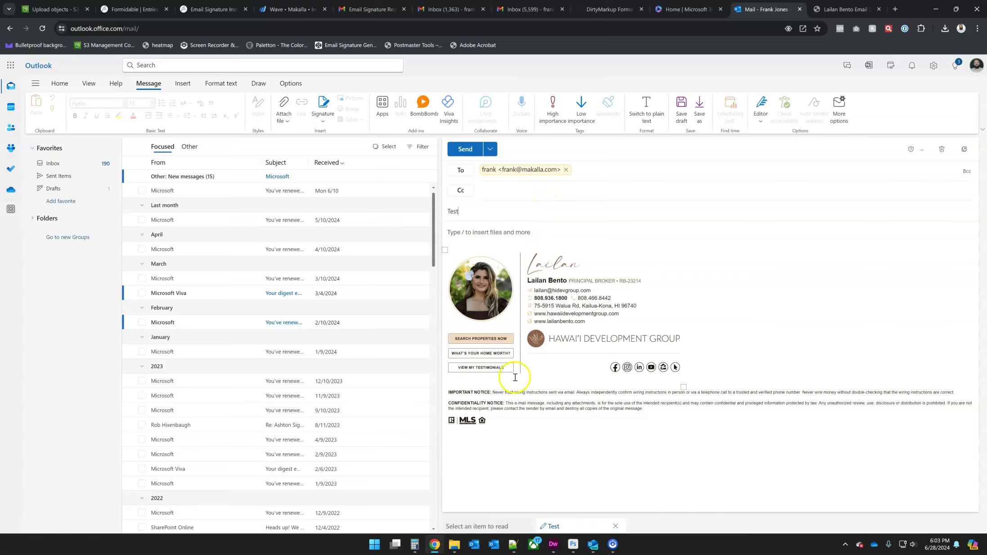
pyautogui.click(465, 149)
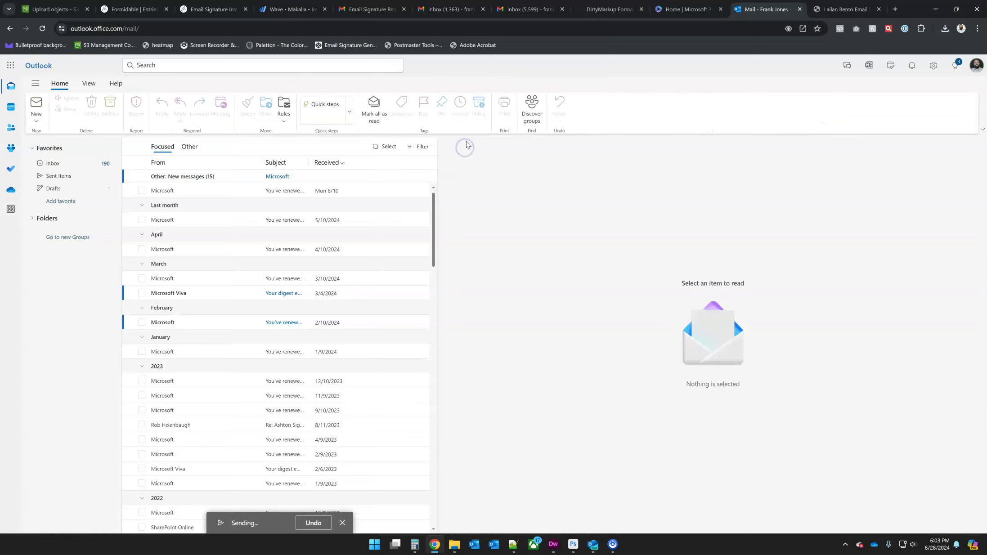
pyautogui.click(523, 8)
pyautogui.click(185, 94)
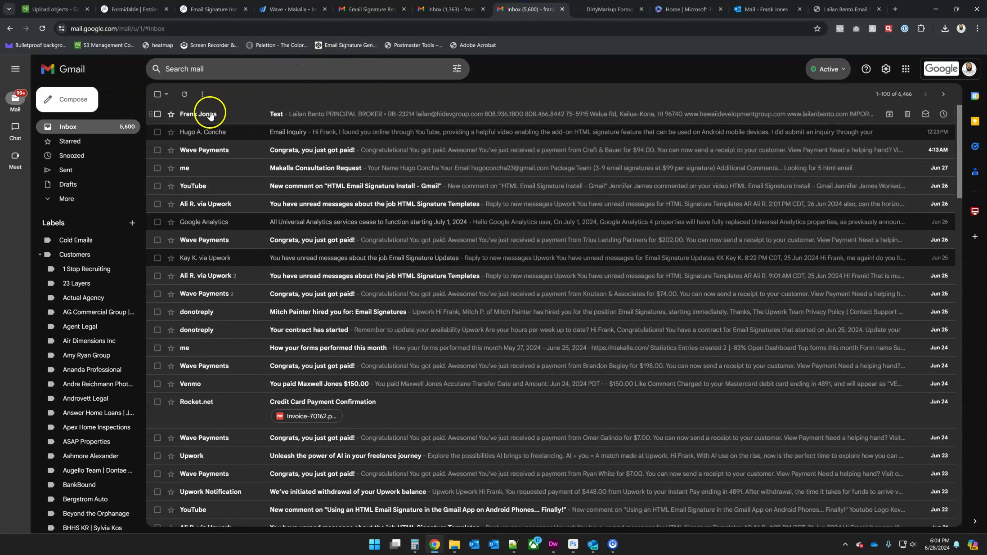
# Step: Open the Test email in Gmail, reopen the latest one, and check both phone numbers' links
pyautogui.click(210, 113)
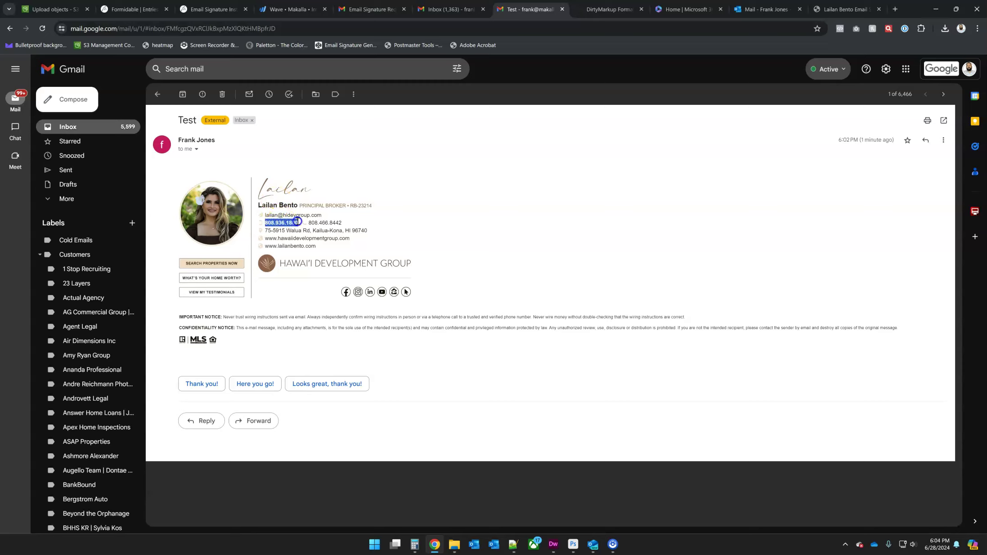
pyautogui.click(309, 223)
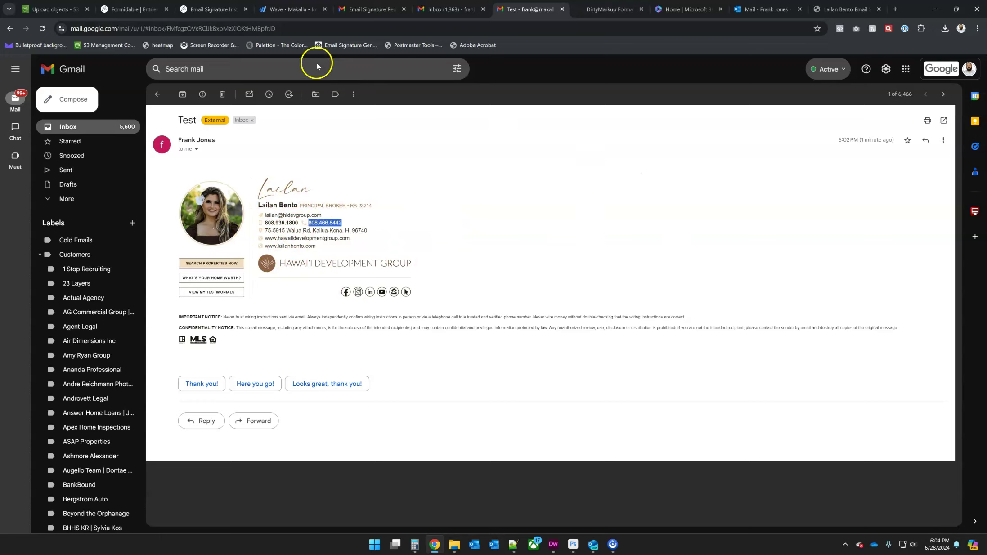
pyautogui.click(157, 94)
pyautogui.click(230, 111)
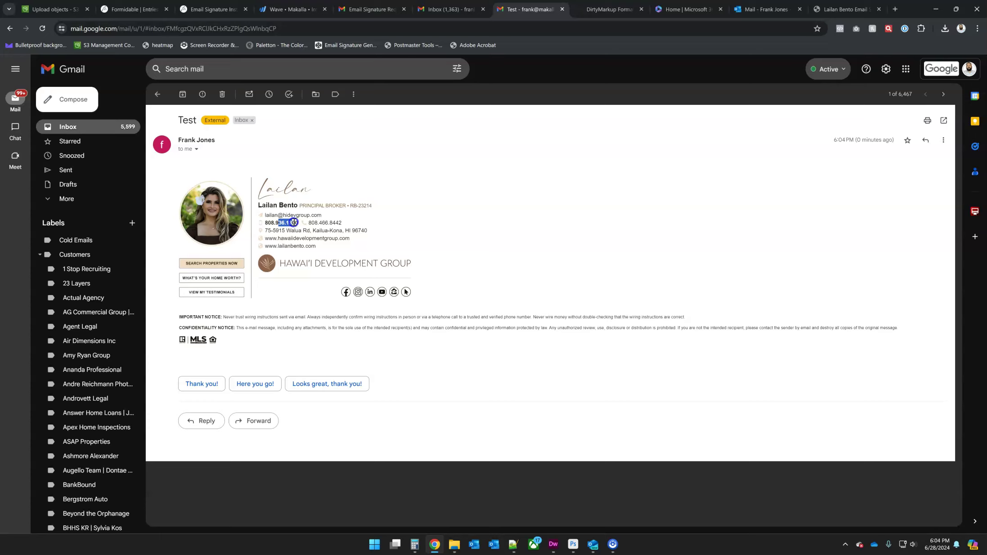
pyautogui.moveTo(296, 223); pyautogui.dragTo(266, 223)
pyautogui.click(270, 221)
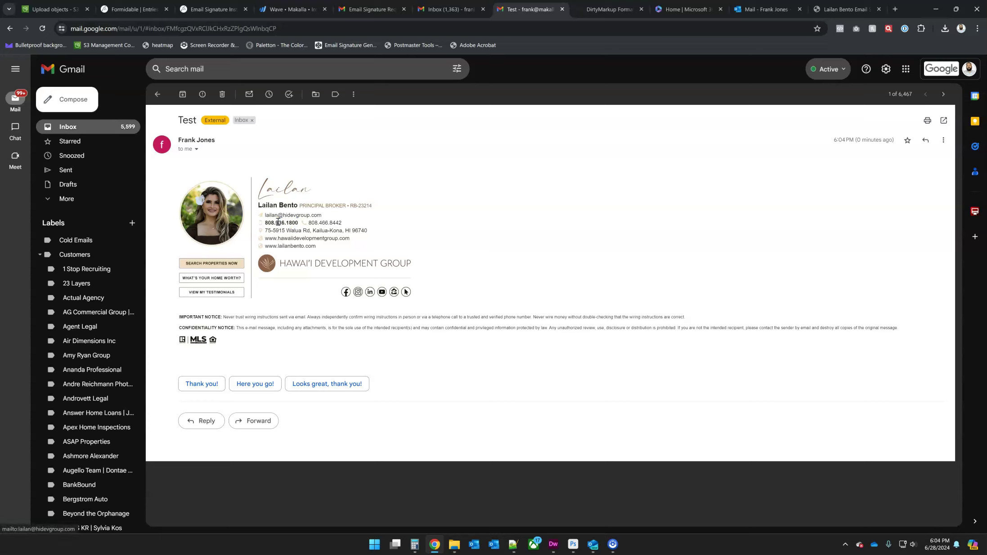
pyautogui.moveTo(317, 222); pyautogui.dragTo(325, 223)
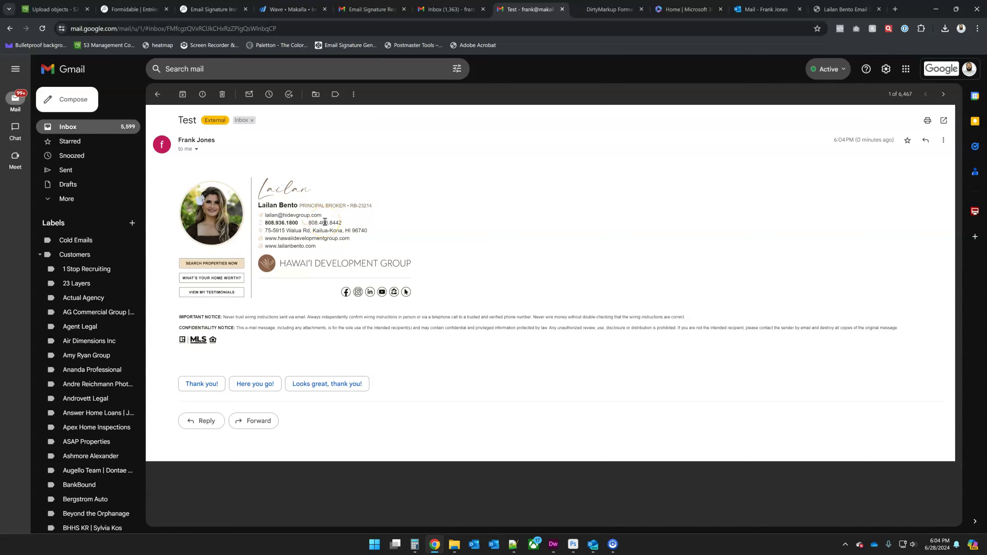
pyautogui.click(772, 10)
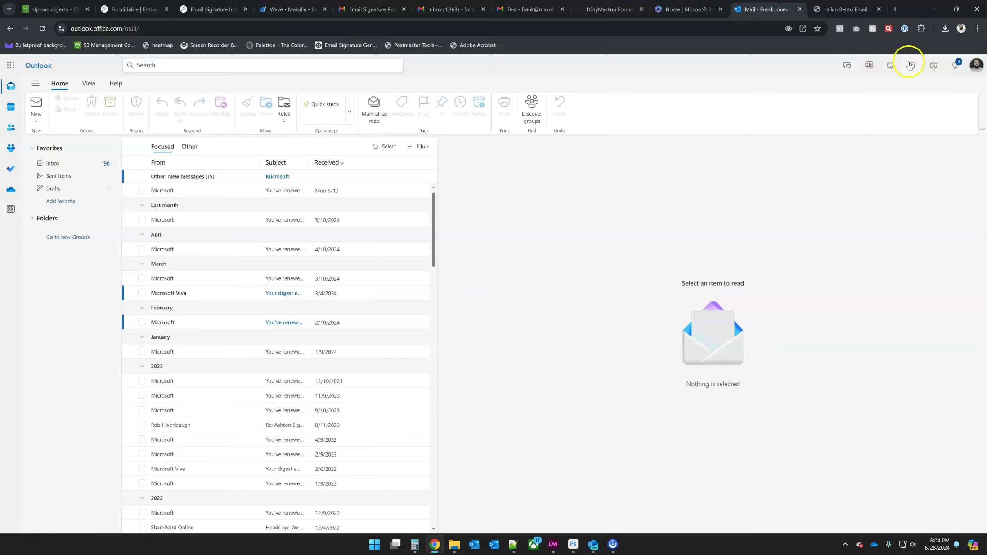
pyautogui.click(934, 65)
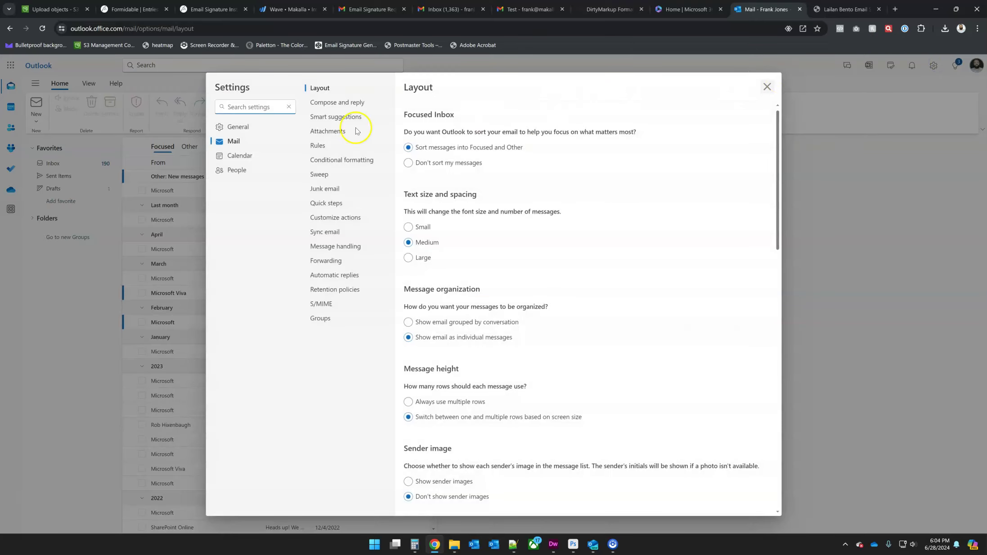
pyautogui.click(335, 103)
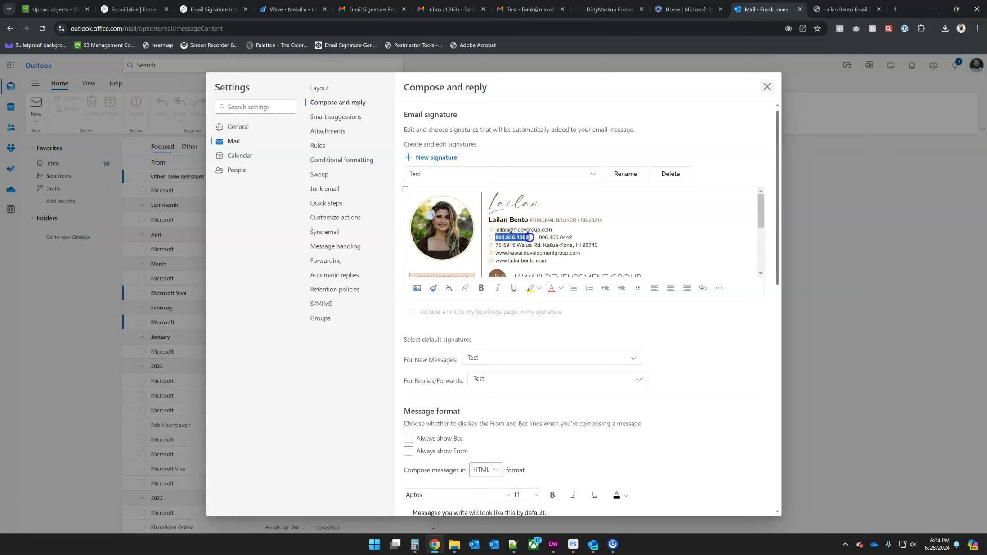
pyautogui.moveTo(529, 237); pyautogui.dragTo(530, 237)
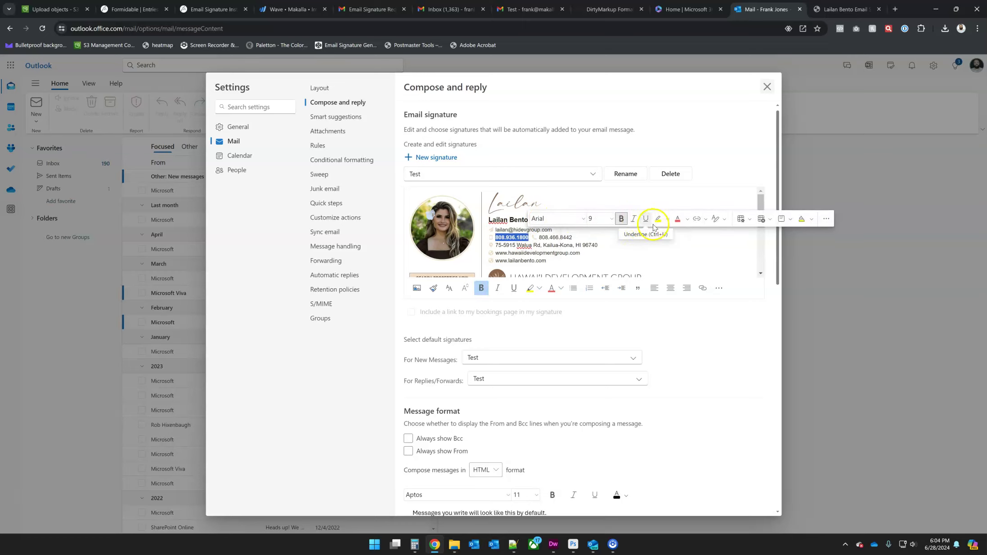
pyautogui.click(698, 219)
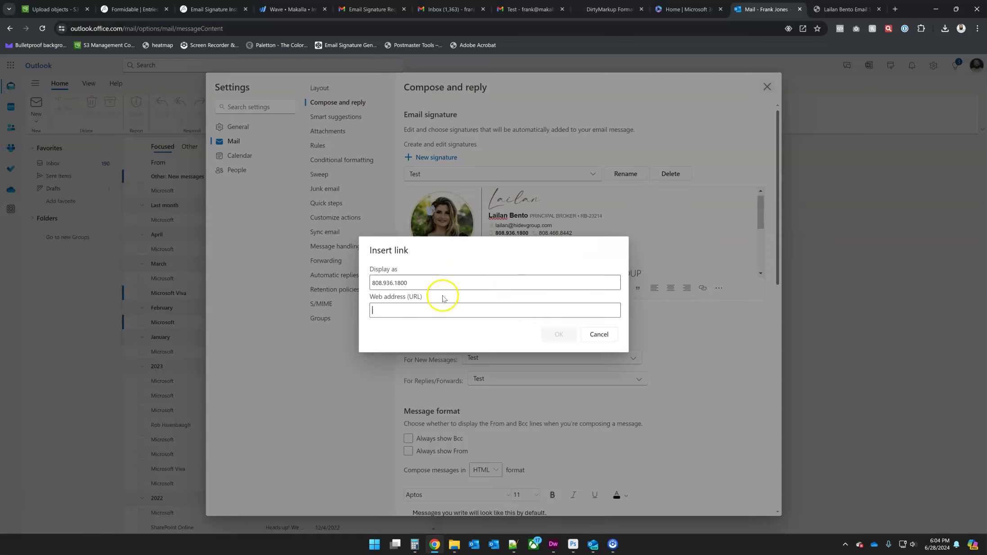
pyautogui.click(404, 311)
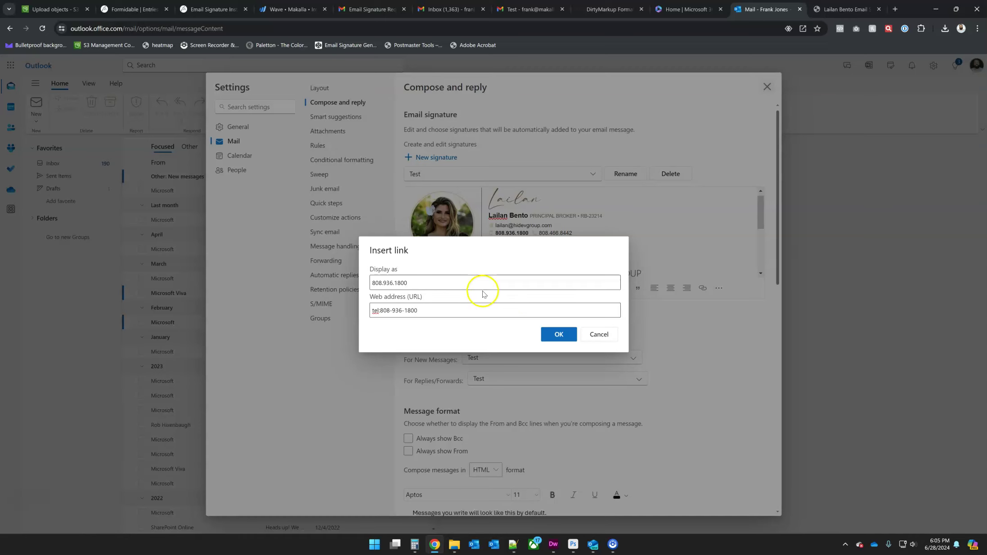
pyautogui.click(553, 337)
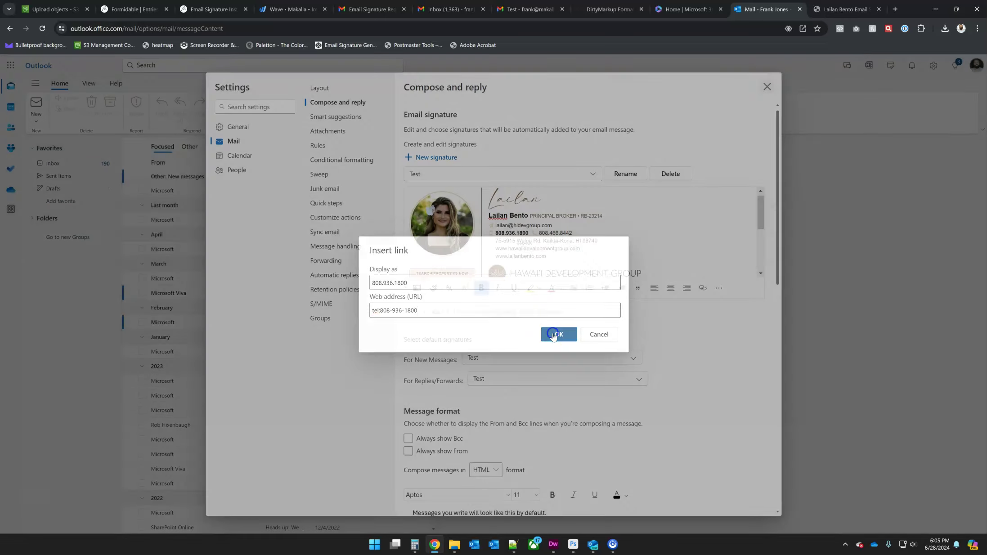
pyautogui.click(529, 233)
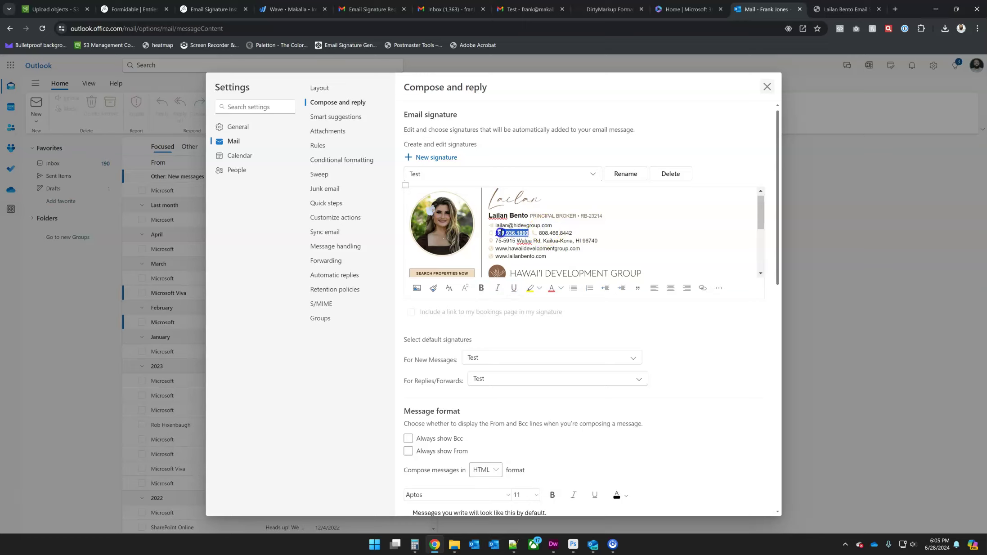
pyautogui.moveTo(496, 231); pyautogui.dragTo(495, 232)
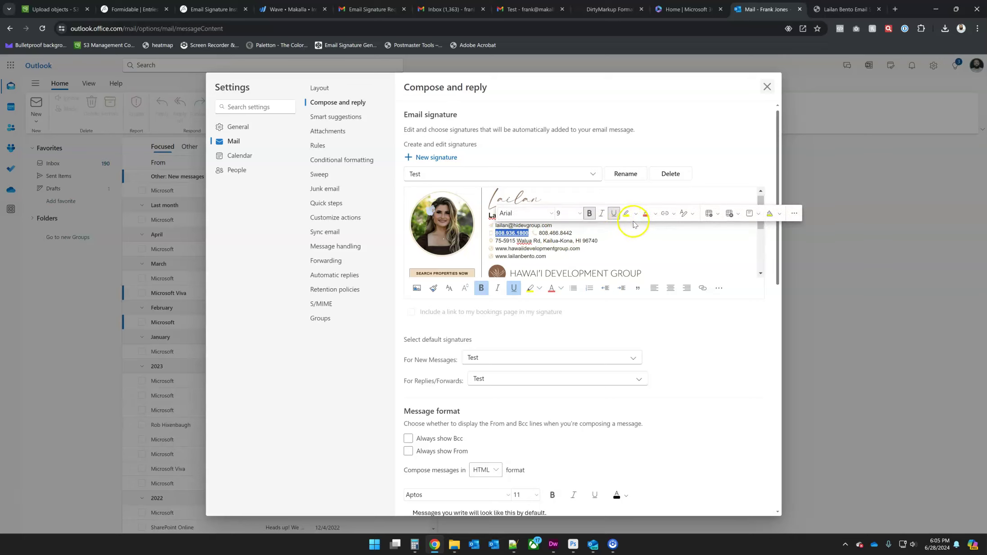
pyautogui.click(655, 214)
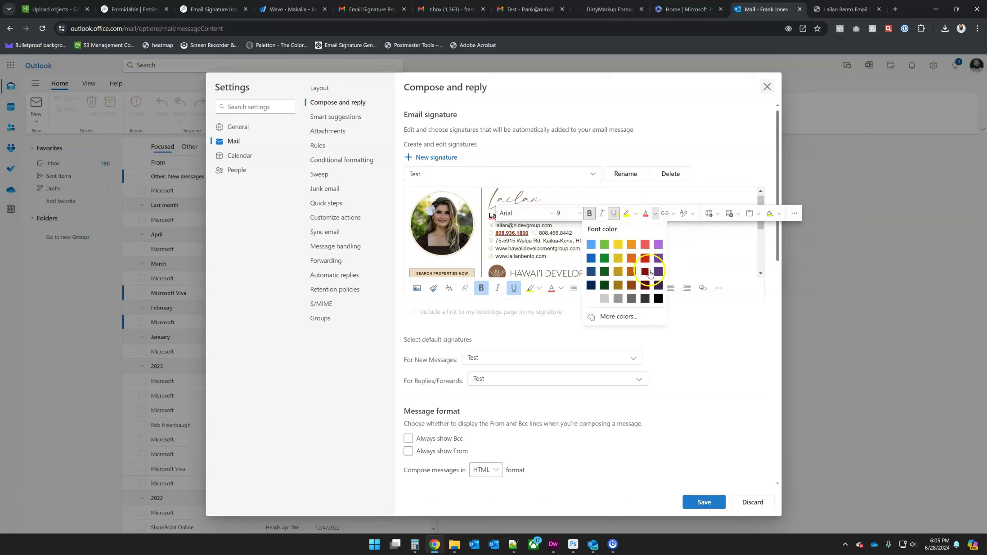
pyautogui.click(659, 298)
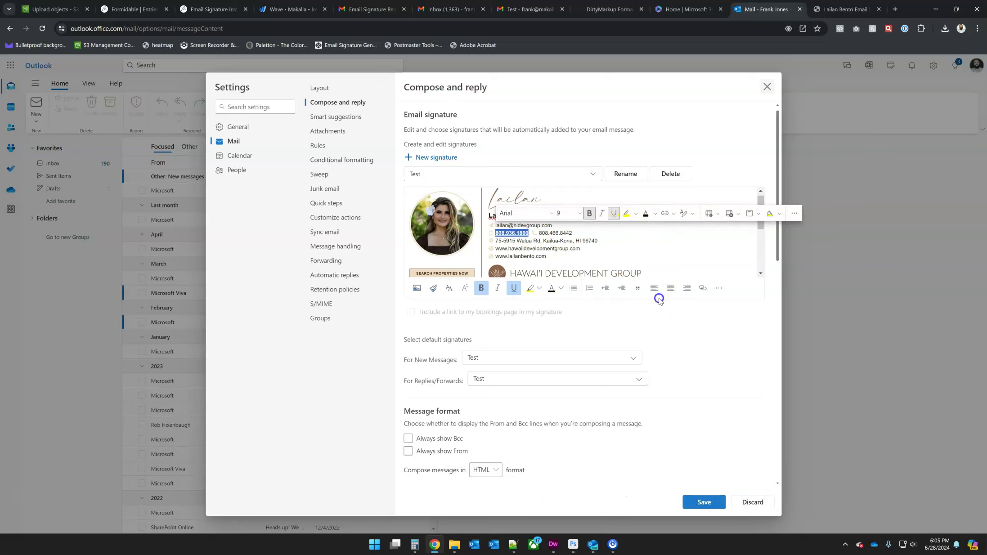
pyautogui.click(612, 214)
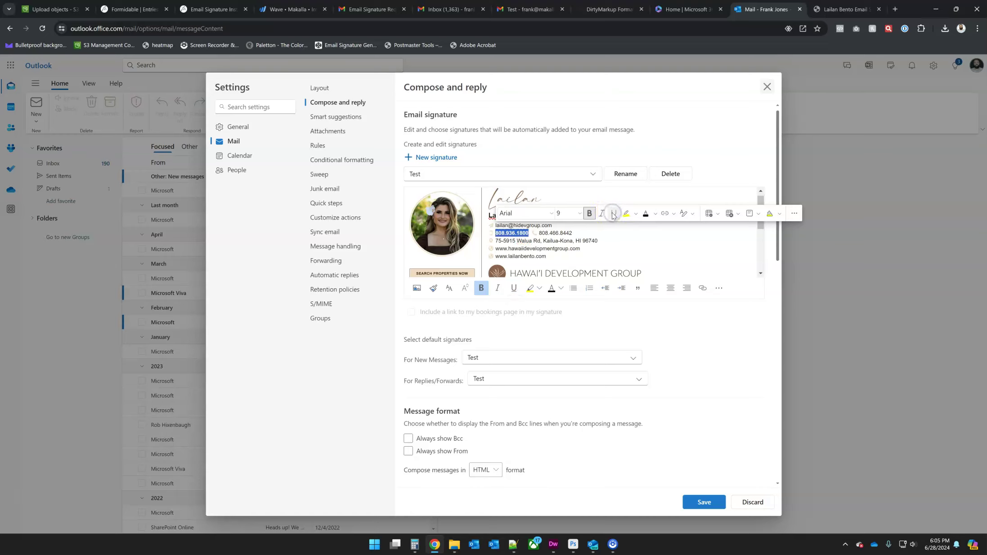
pyautogui.click(609, 231)
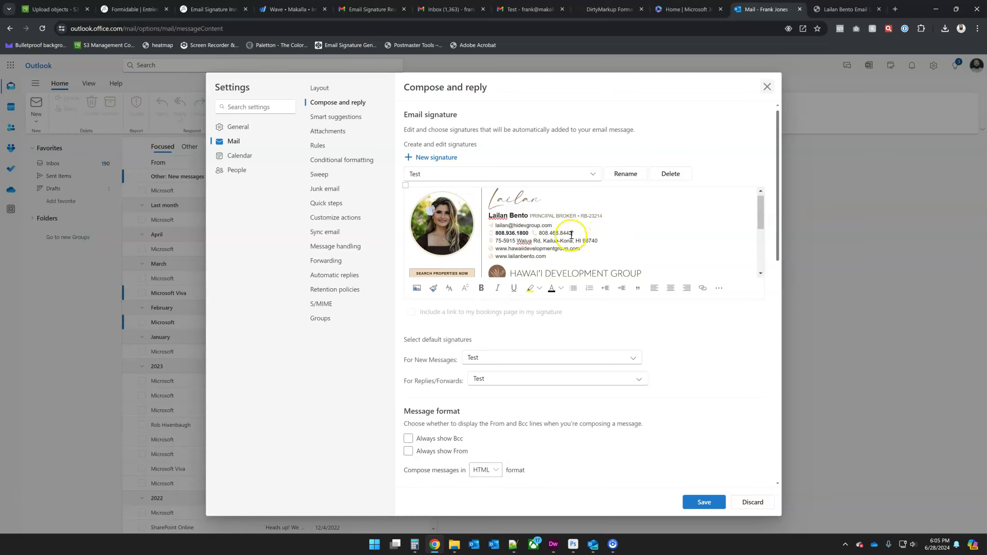
pyautogui.moveTo(572, 234); pyautogui.dragTo(539, 231)
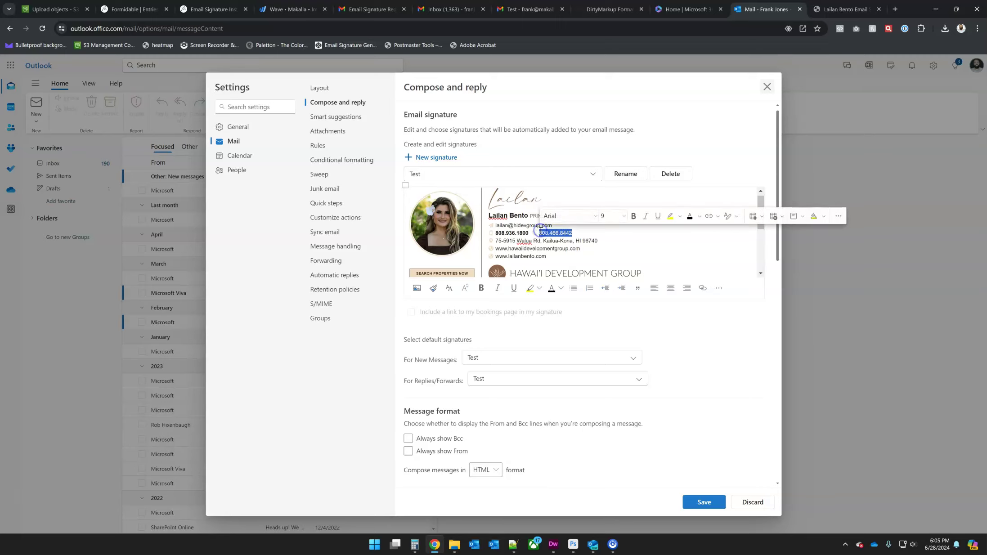
pyautogui.click(710, 217)
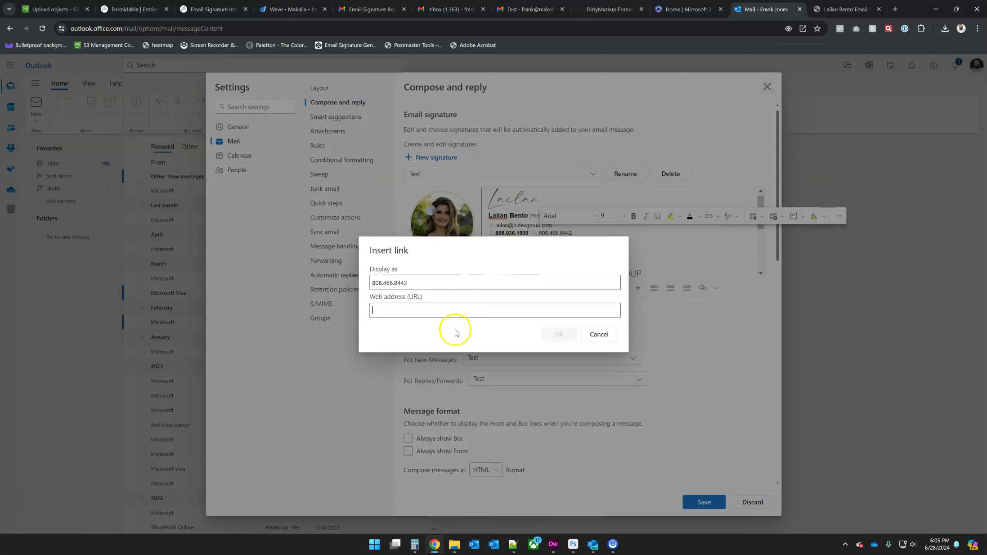
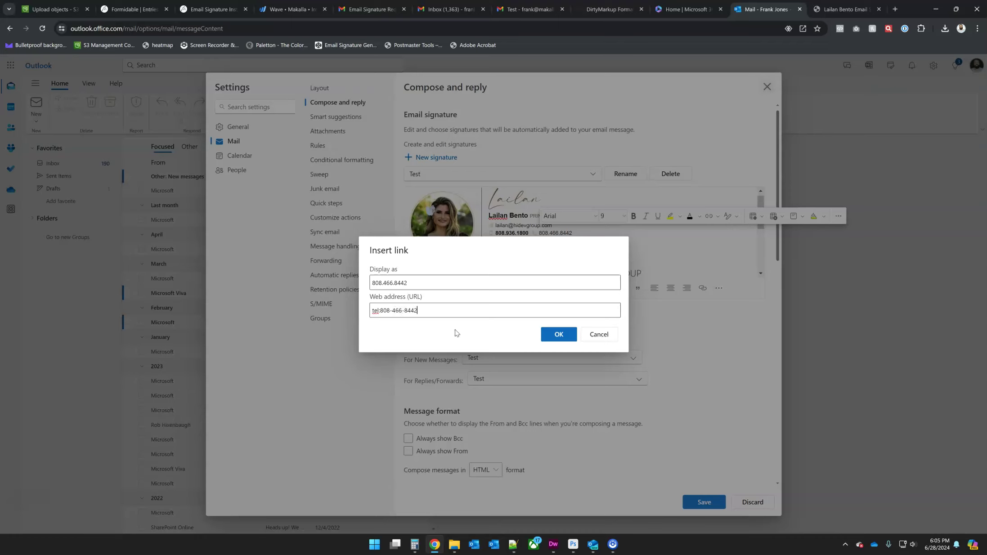
pyautogui.click(558, 334)
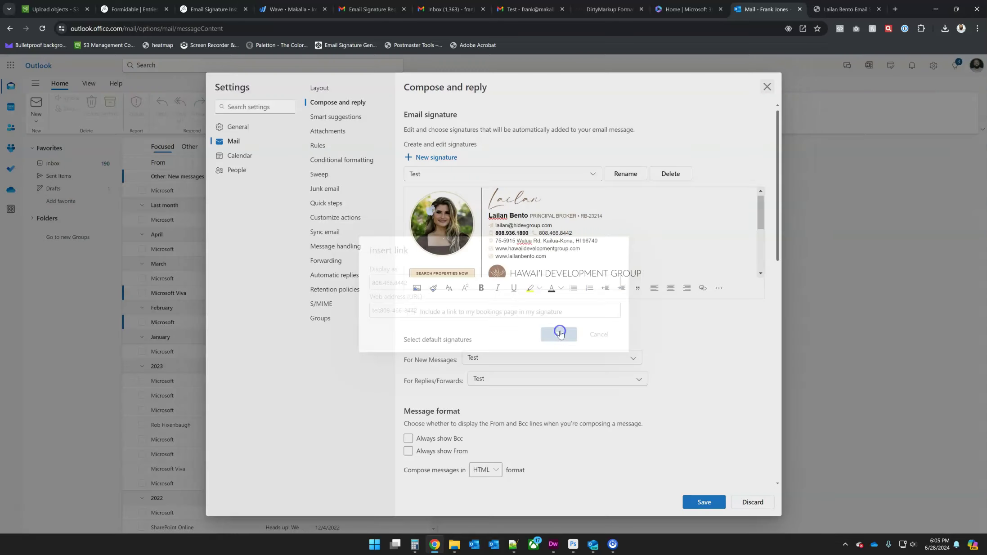
pyautogui.click(573, 235)
pyautogui.moveTo(574, 234); pyautogui.dragTo(537, 234)
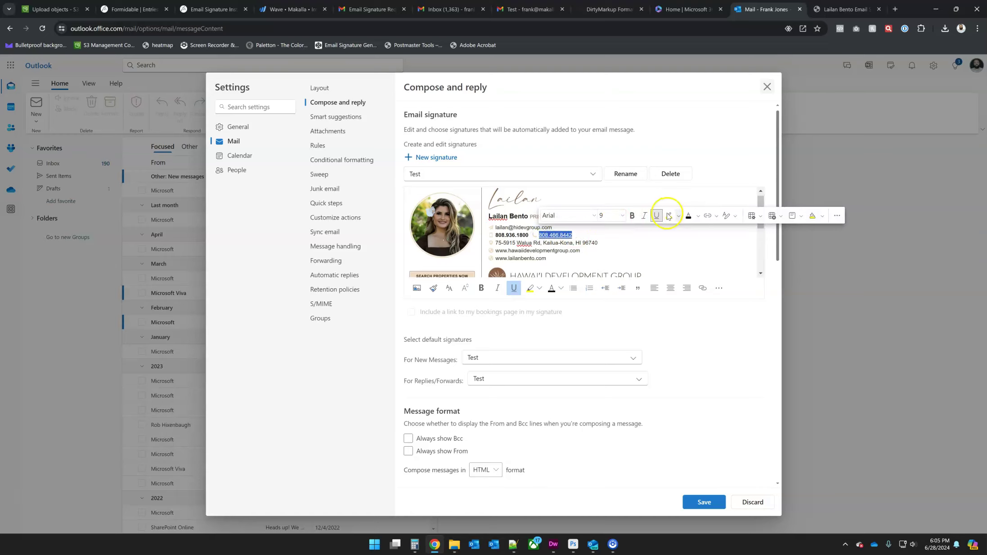
pyautogui.click(690, 215)
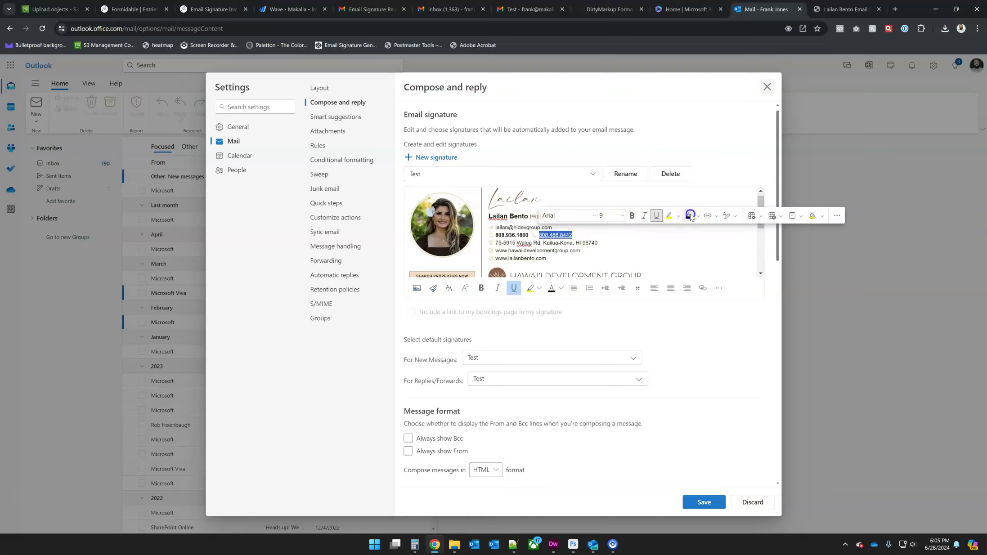
pyautogui.click(655, 216)
pyautogui.click(604, 238)
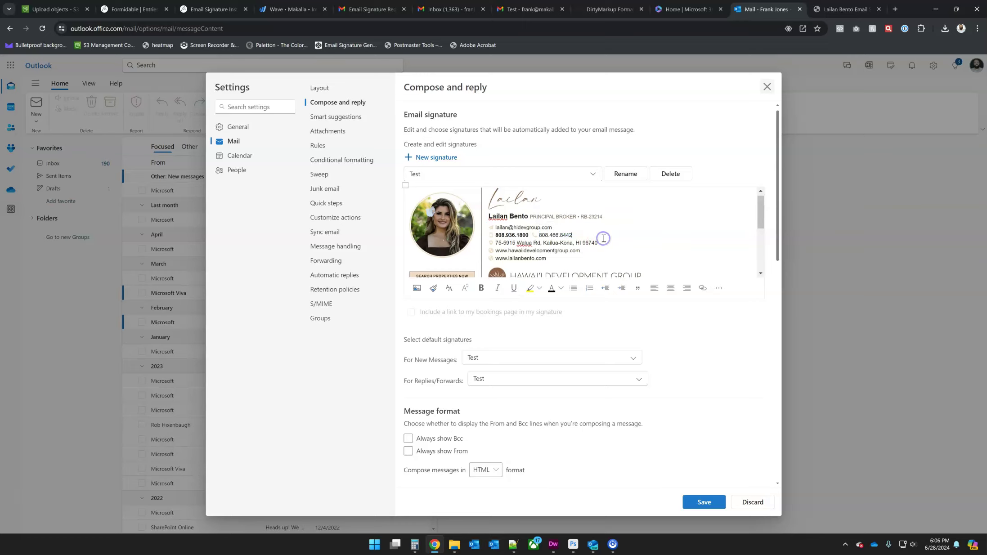
pyautogui.click(700, 502)
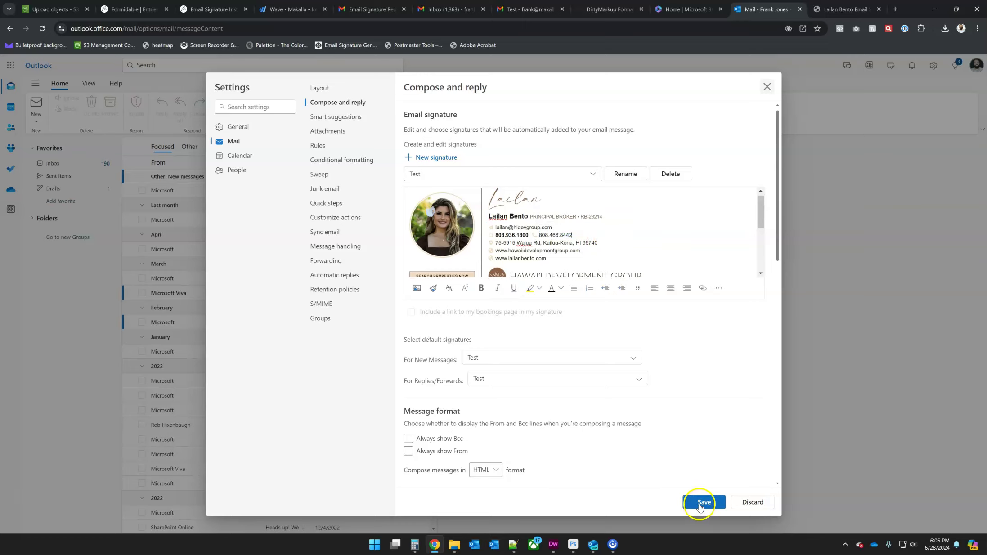
# Step: Close Settings and send a new email titled 'Test 2' to the suggested contact
pyautogui.click(766, 86)
pyautogui.click(40, 105)
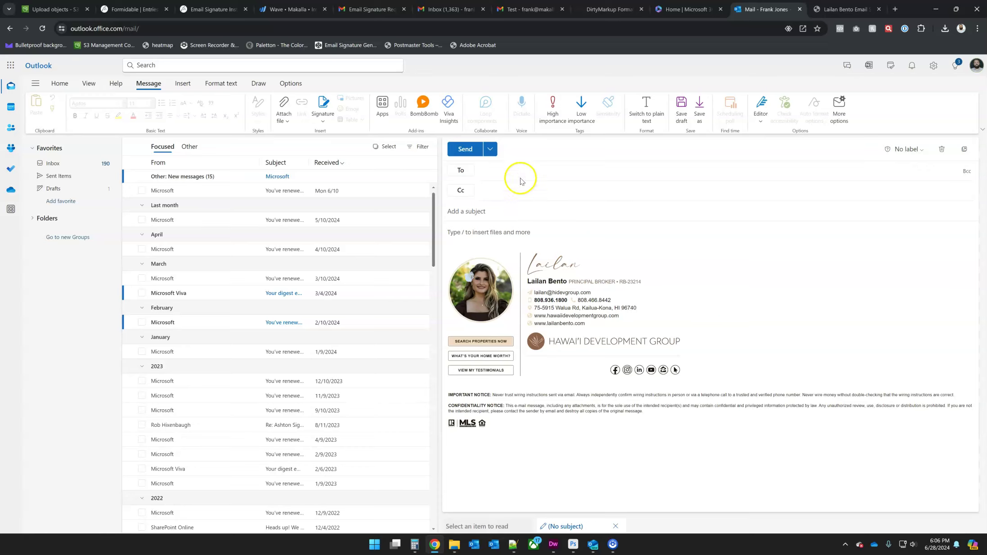
pyautogui.write('fra')
pyautogui.click(523, 198)
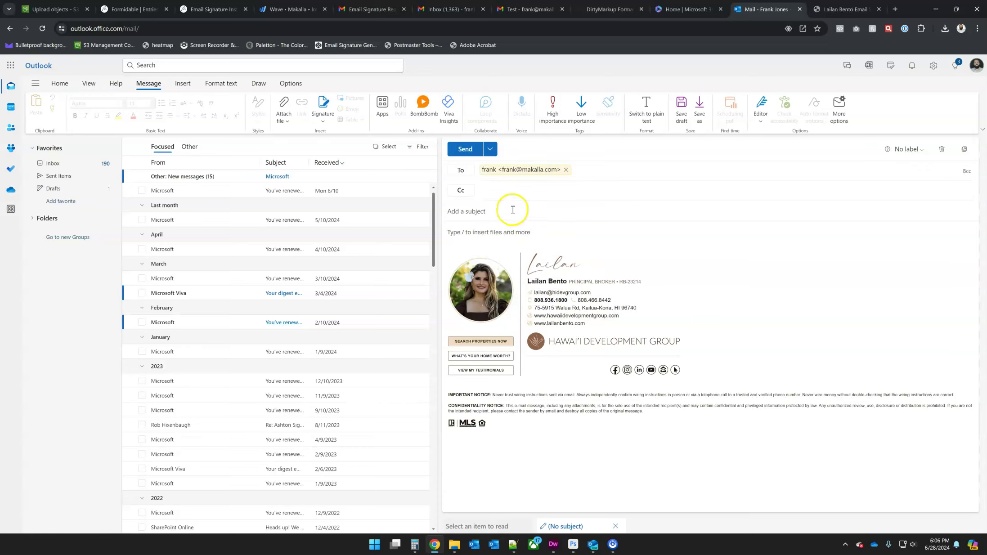
pyautogui.write('Test 2')
pyautogui.click(469, 150)
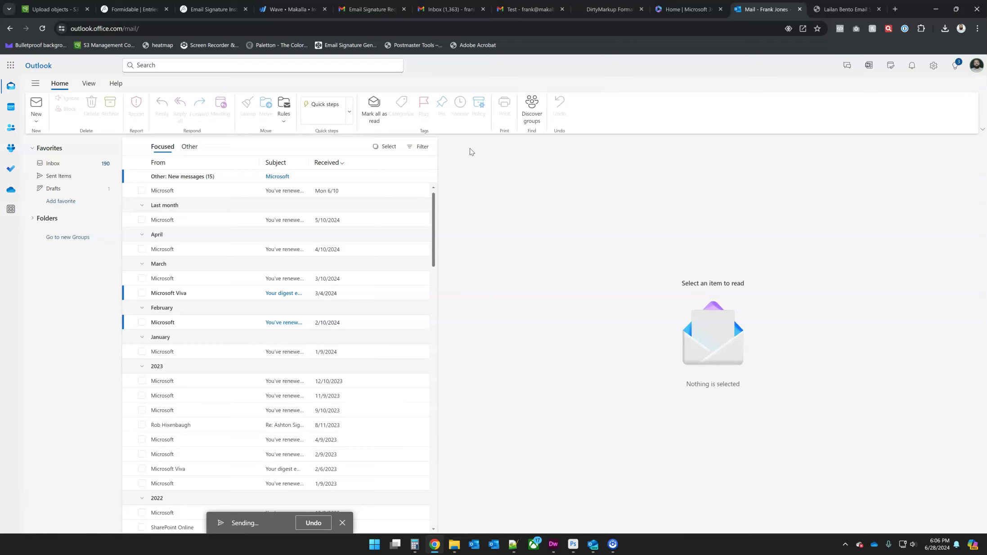
pyautogui.click(484, 184)
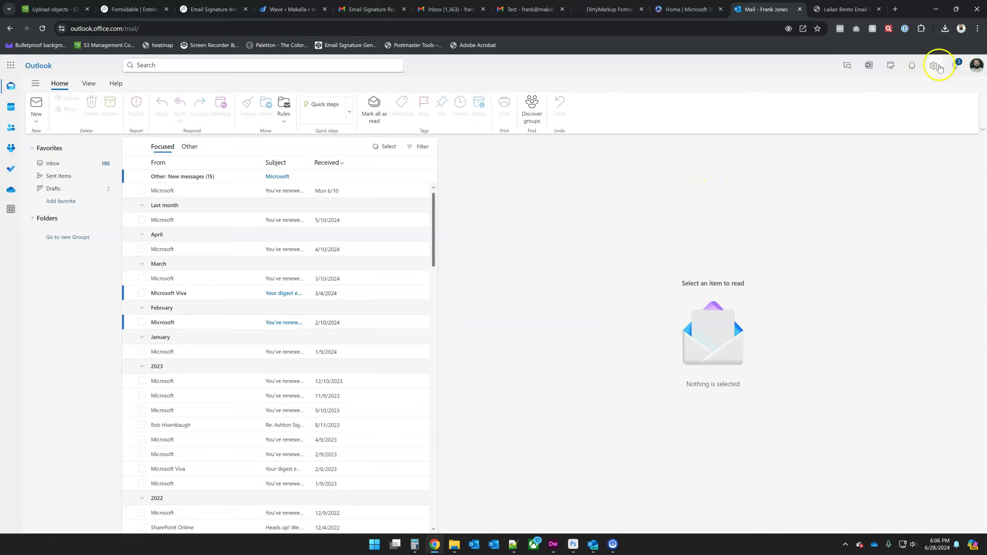
# Step: Add a new signature named 'Test 2', pasting the HTML signature and then undoing the paste
pyautogui.click(933, 67)
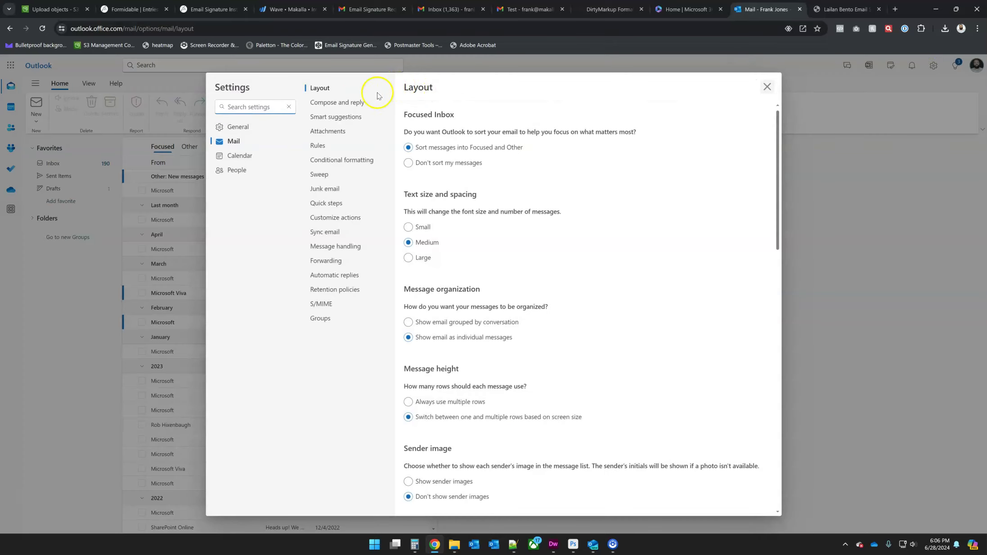
pyautogui.click(330, 103)
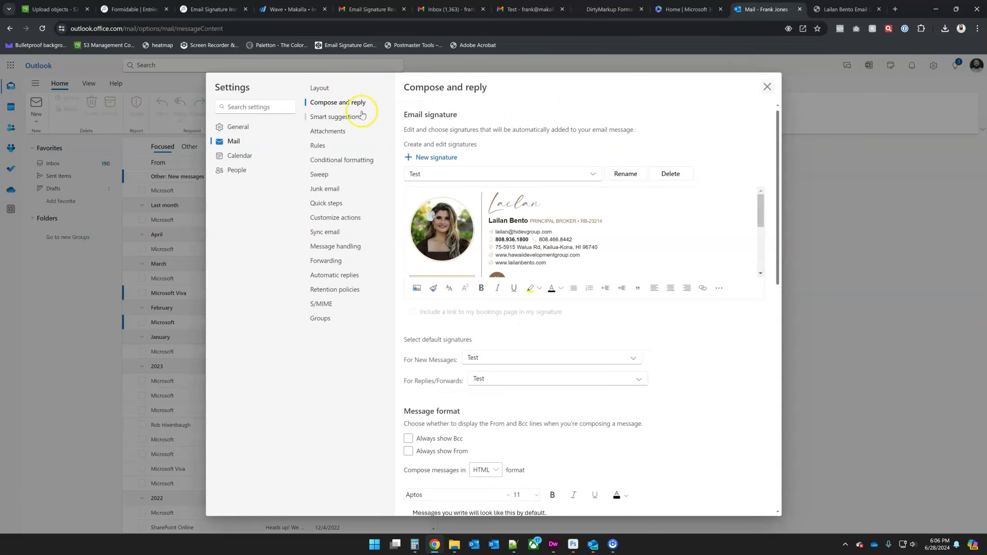
pyautogui.click(431, 158)
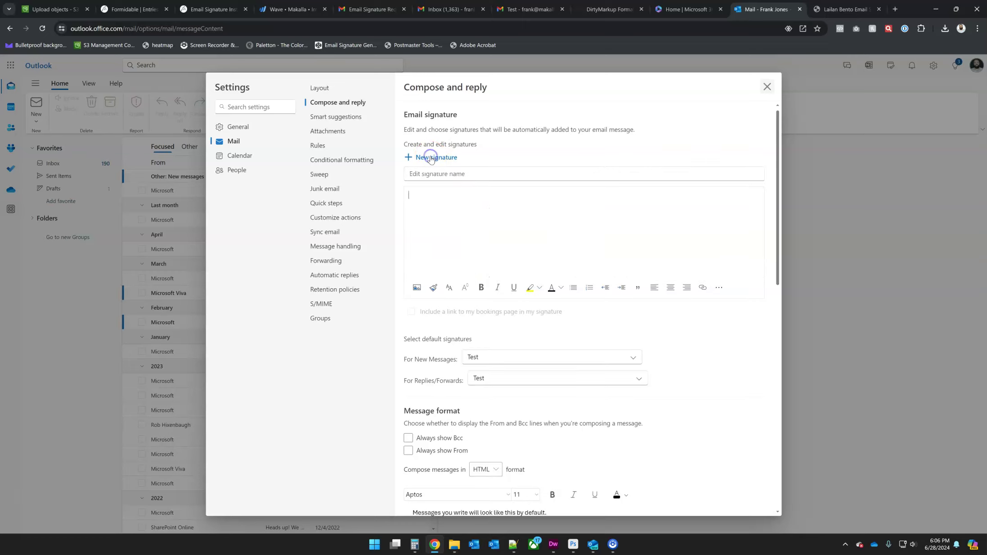
pyautogui.click(441, 175)
pyautogui.write('Test 2')
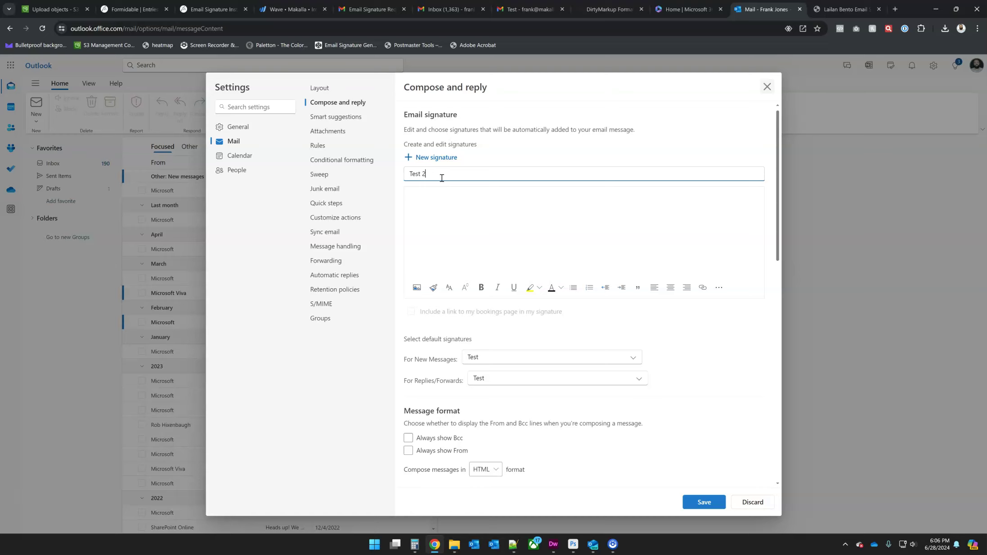
pyautogui.click(445, 198)
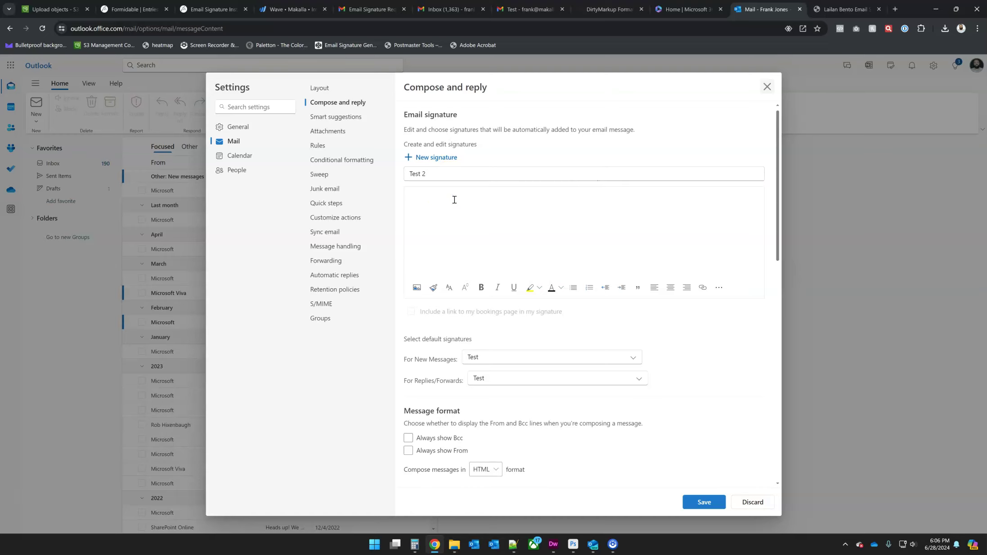
pyautogui.hotkey('ctrl', 'v')
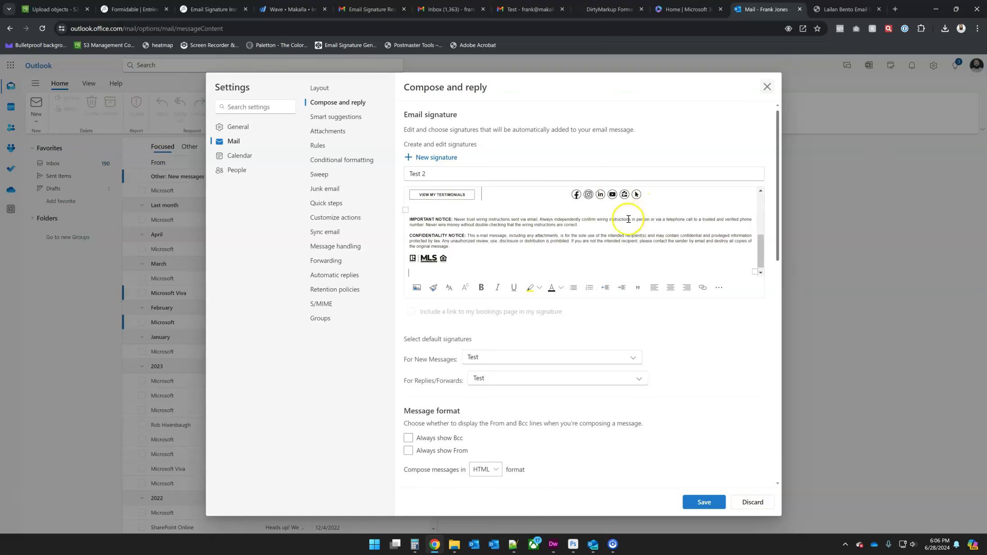
pyautogui.hotkey('ctrl', 'z')
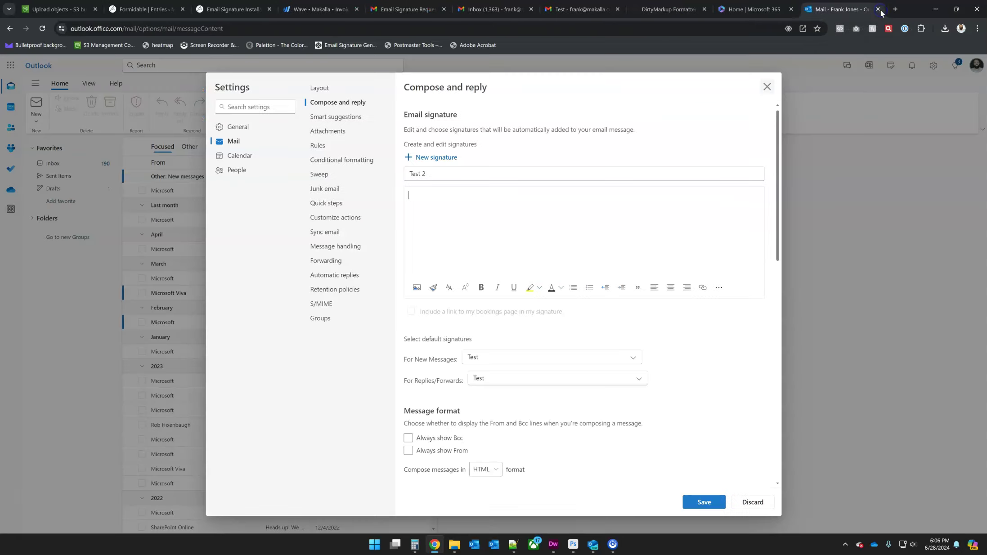
# Step: Fill the Test 2 signature body with the formatted HTML signature from the signature files
pyautogui.click(454, 545)
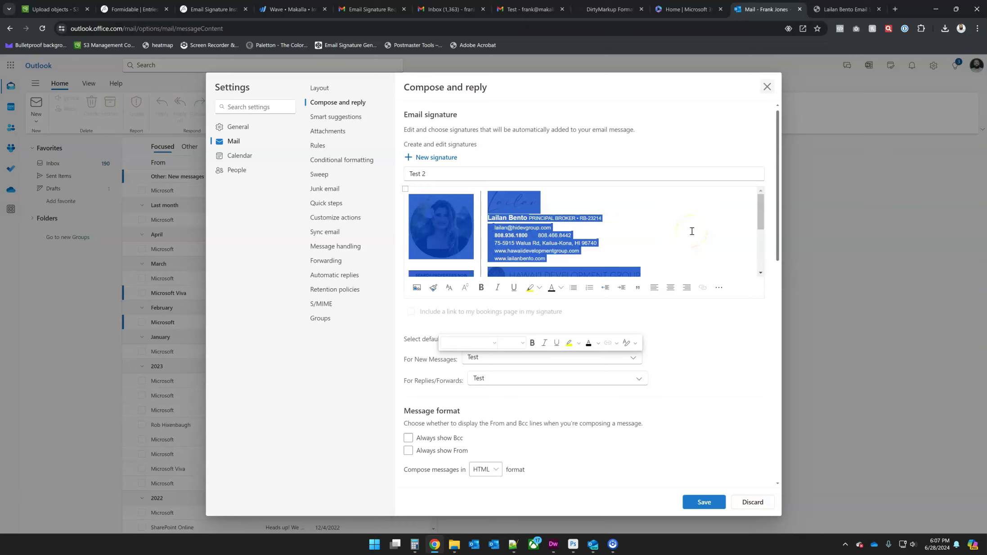
pyautogui.click(695, 227)
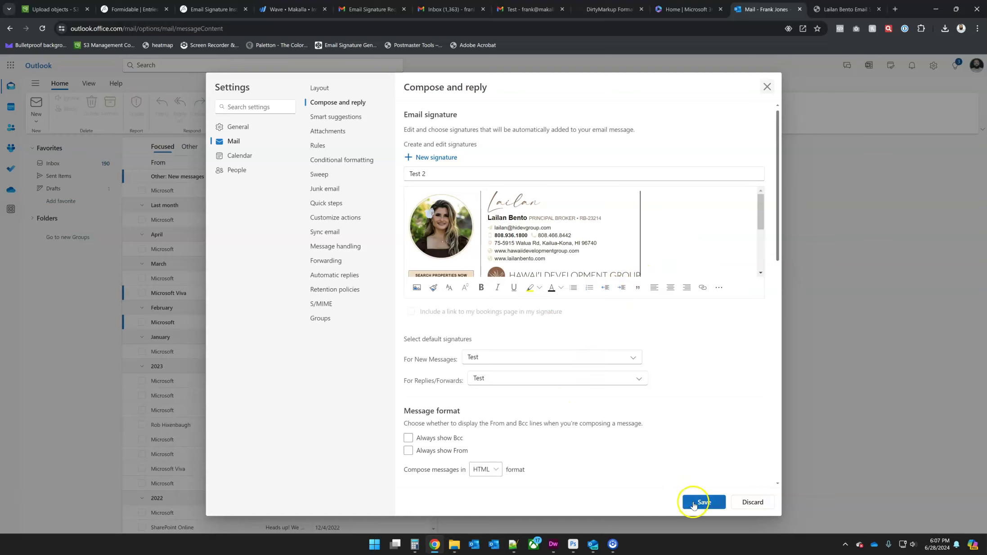
# Step: Save Test 2 as the default signature for new messages and replies/forwards, then close Settings
pyautogui.click(696, 502)
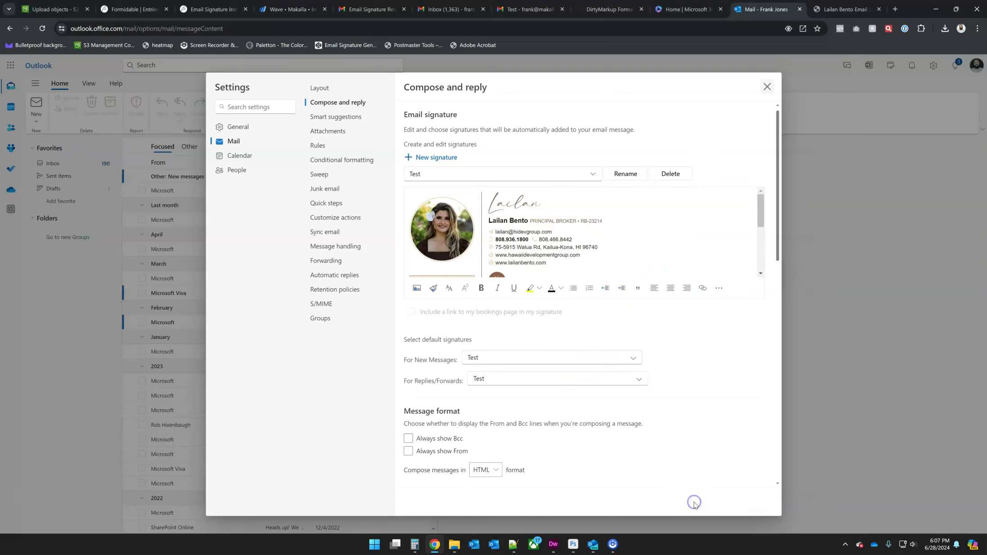
pyautogui.click(575, 361)
pyautogui.click(578, 380)
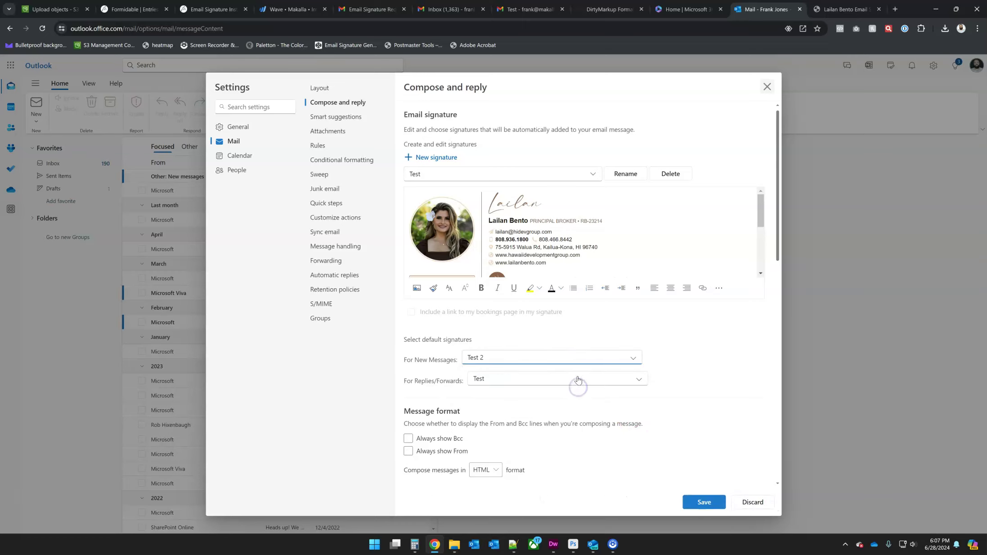
pyautogui.click(578, 380)
pyautogui.click(578, 406)
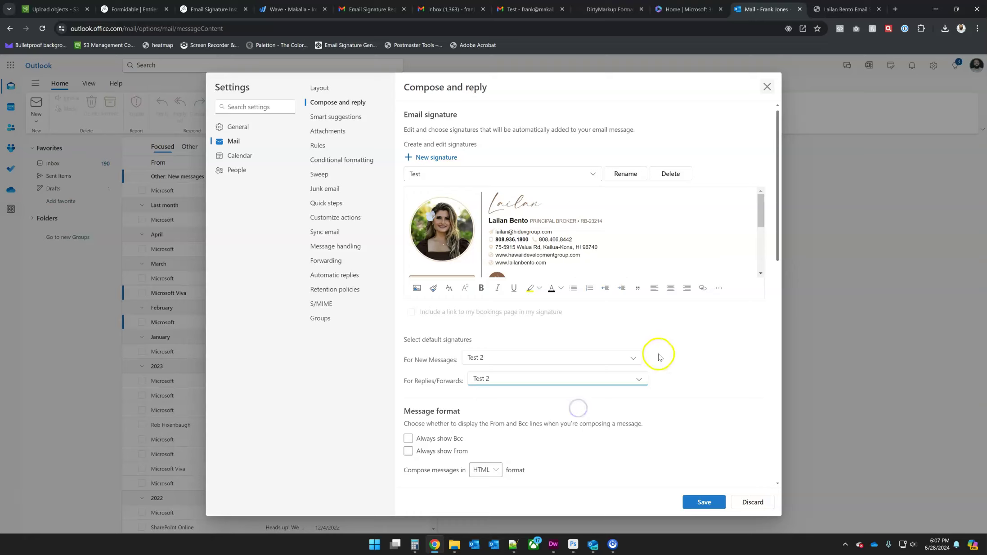
pyautogui.click(696, 502)
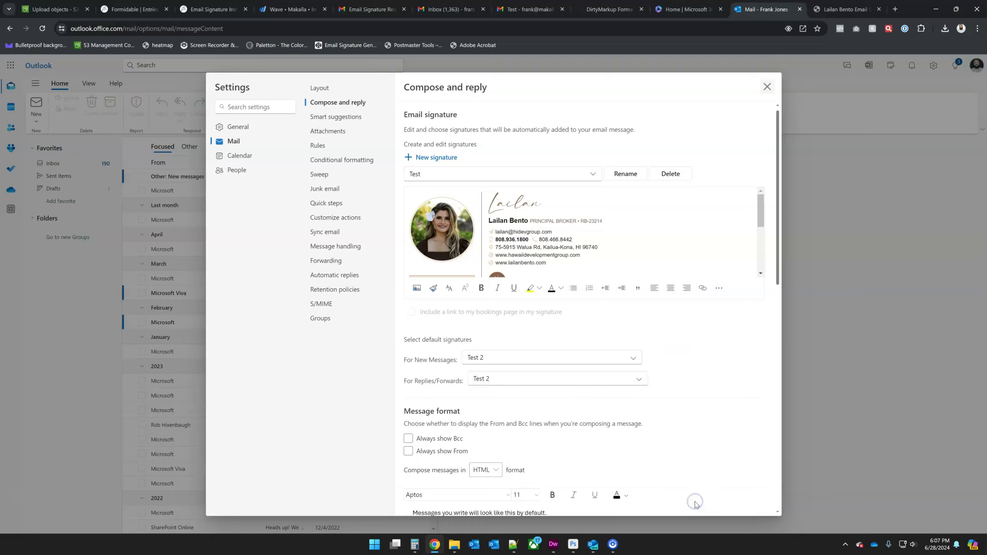
pyautogui.click(767, 86)
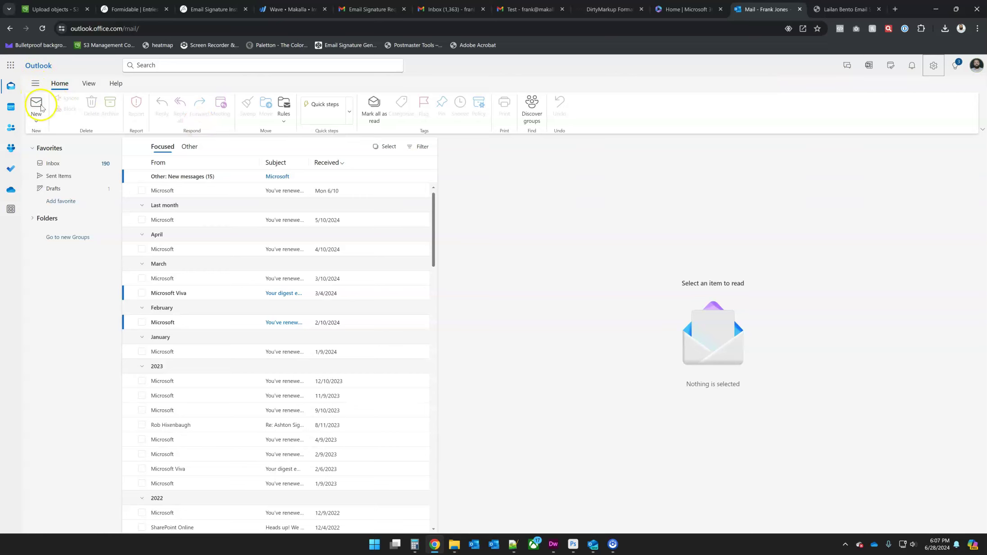
# Step: Send a new email titled 'Test 3' to the suggested test recipient
pyautogui.click(36, 103)
pyautogui.write('fra')
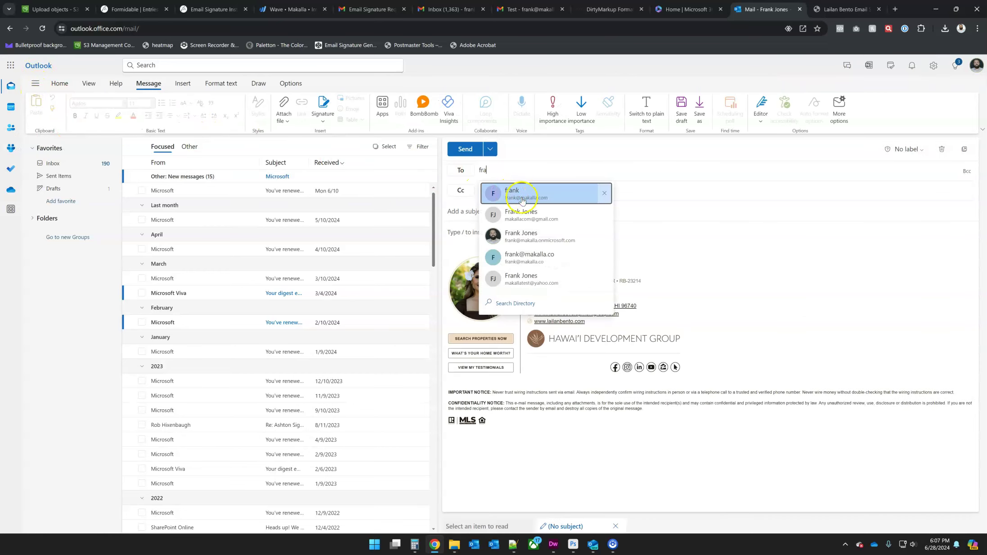
pyautogui.click(516, 191)
pyautogui.click(505, 211)
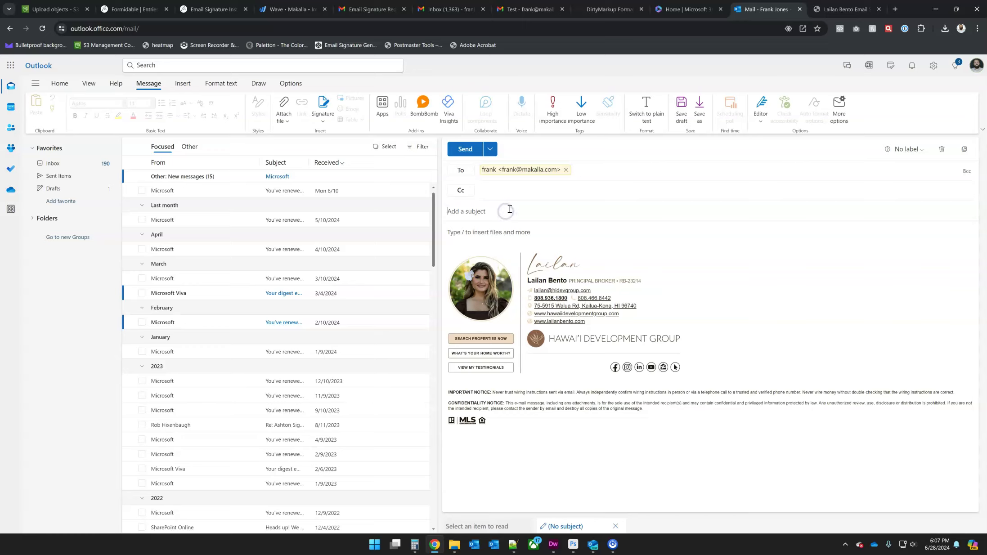
pyautogui.write('Test 3')
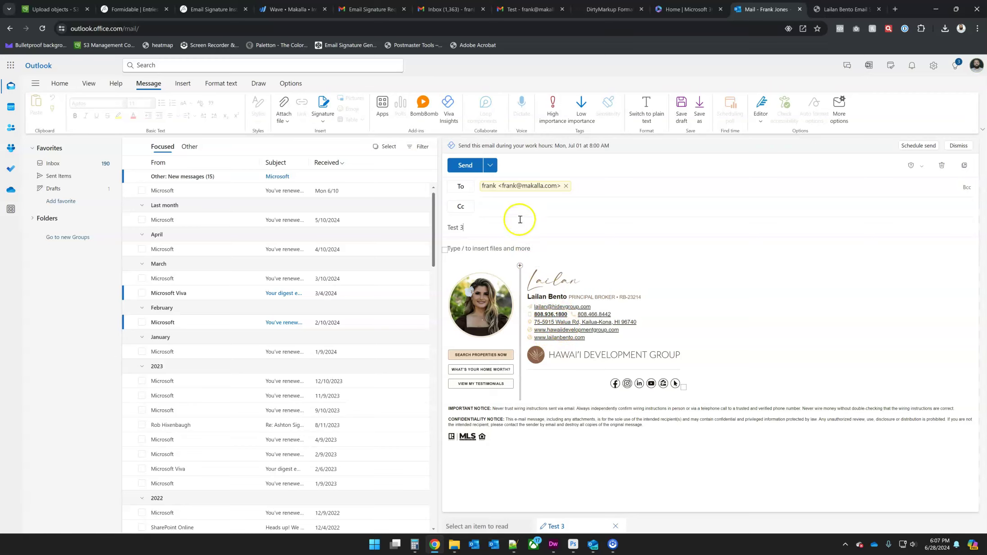
pyautogui.click(464, 166)
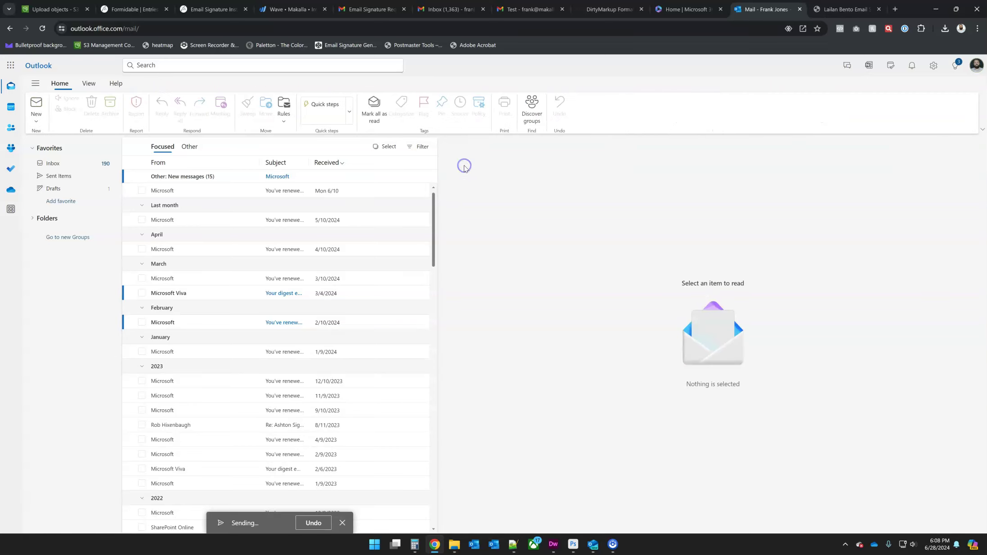
# Step: In Gmail, open the Test 2, Test and Test 3 emails to check the phone links, then return to Outlook
pyautogui.click(521, 8)
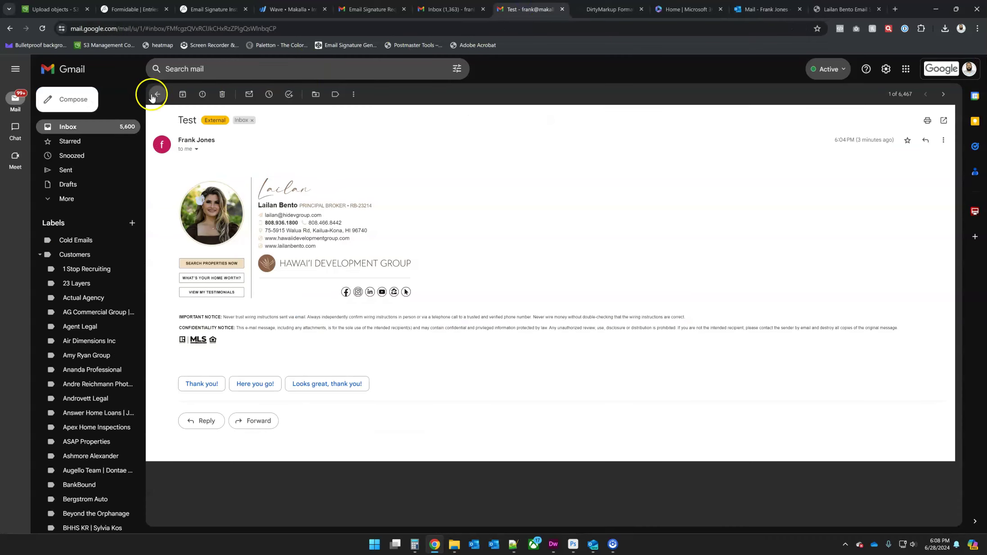
pyautogui.click(66, 132)
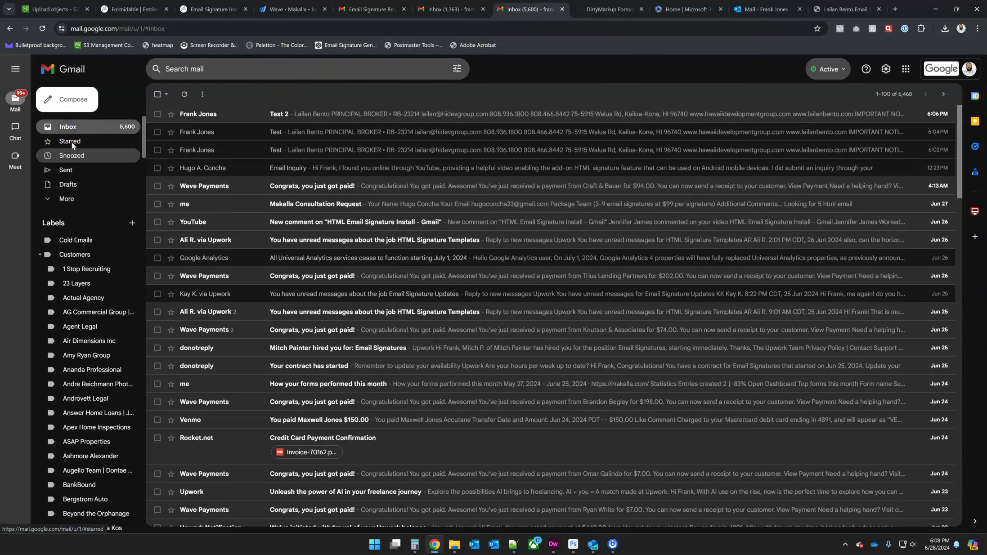
pyautogui.click(248, 120)
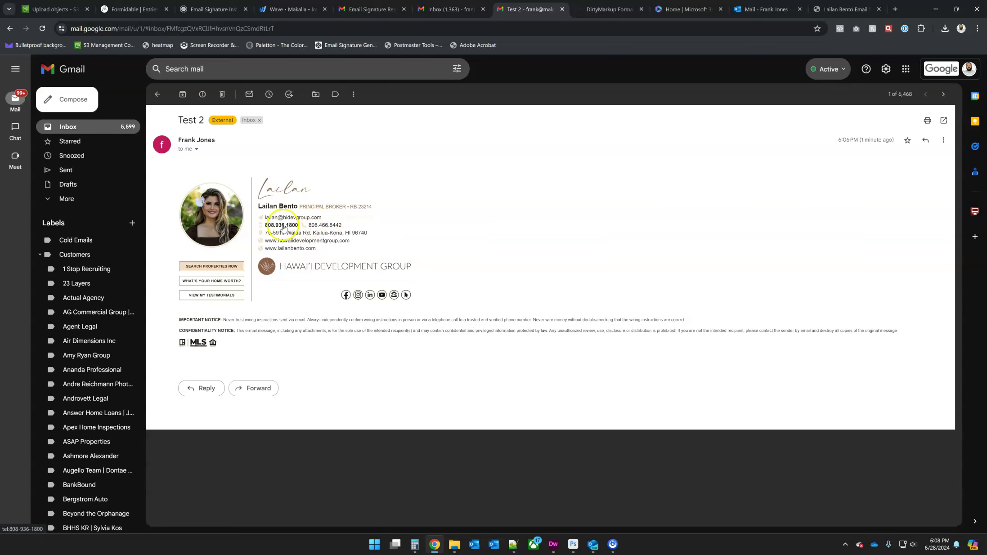
pyautogui.hotkey('alt', 'Left')
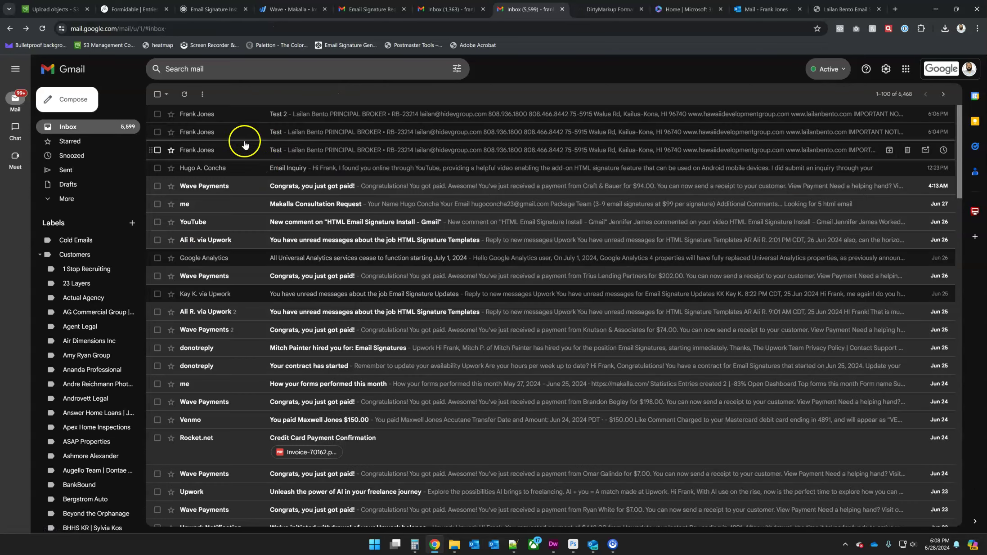
pyautogui.click(226, 137)
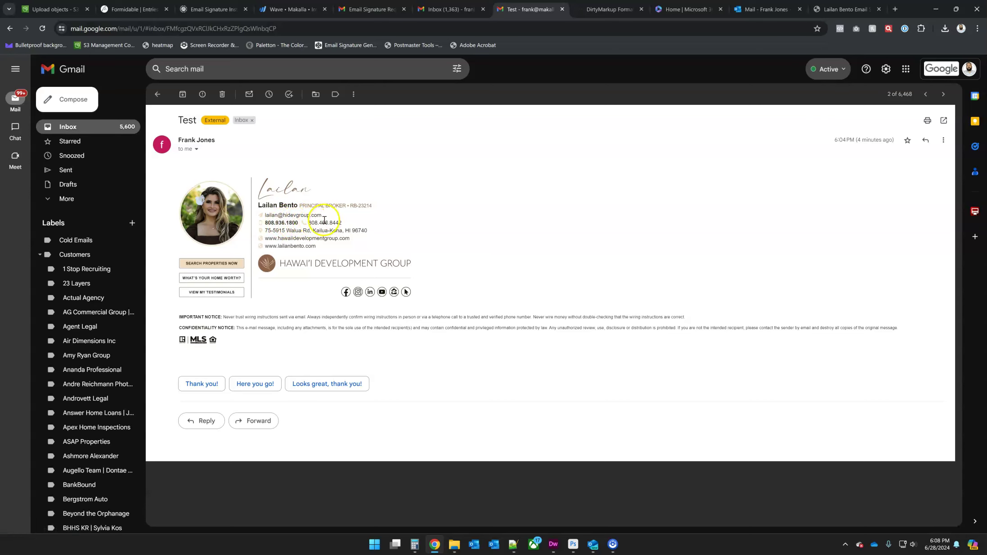
pyautogui.hotkey('alt', 'Left')
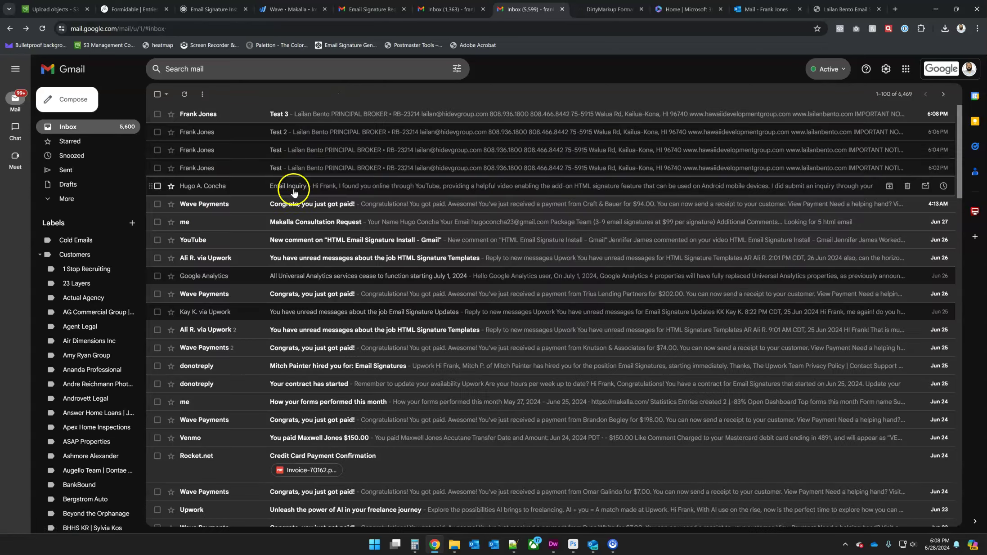
pyautogui.click(235, 118)
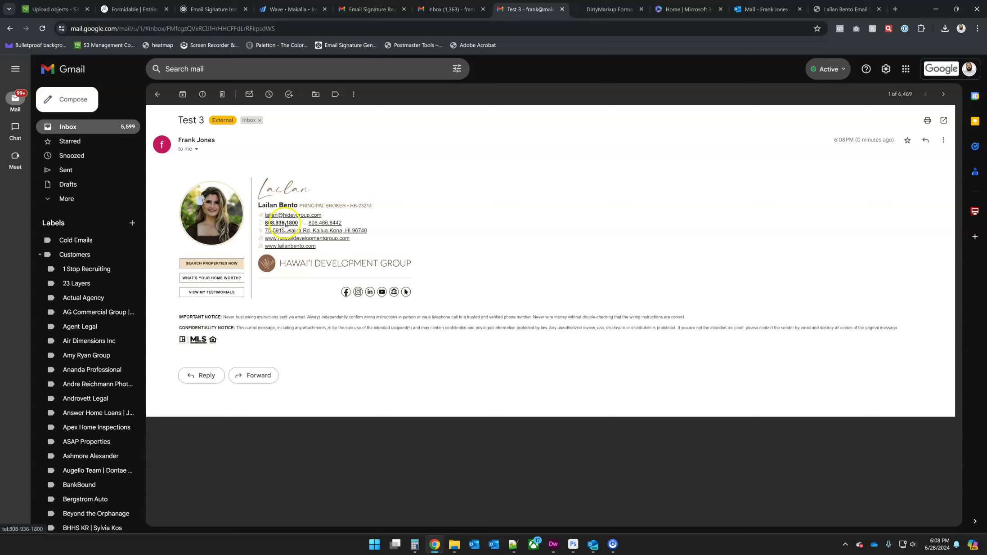
pyautogui.click(763, 10)
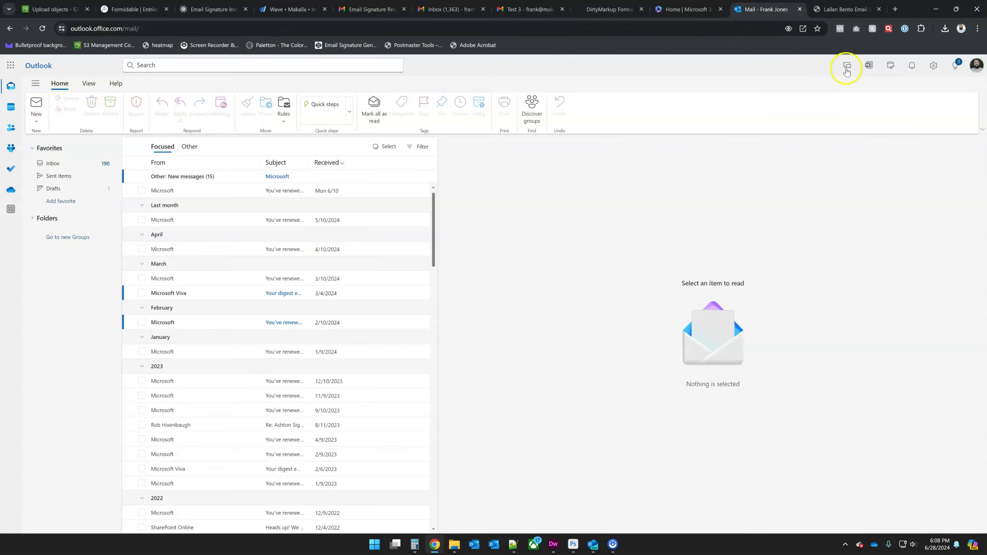
# Step: Open Compose and reply settings and load the Test 2 signature
pyautogui.click(934, 65)
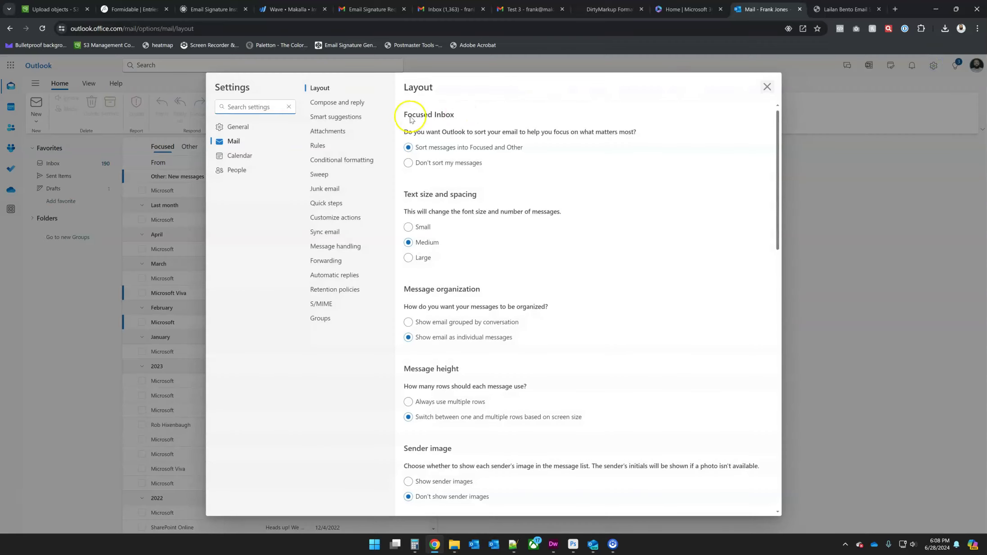
pyautogui.click(348, 103)
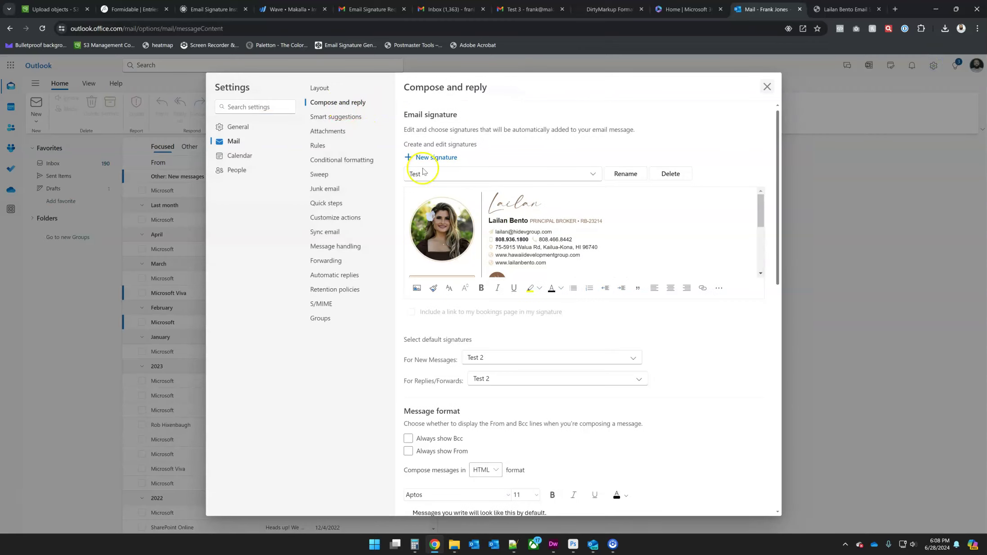
pyautogui.click(546, 175)
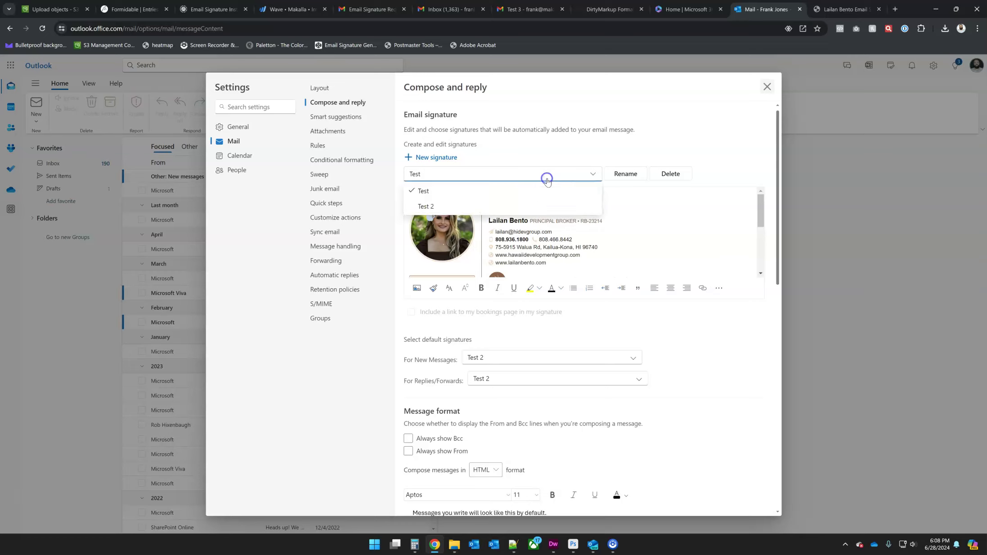
pyautogui.click(543, 205)
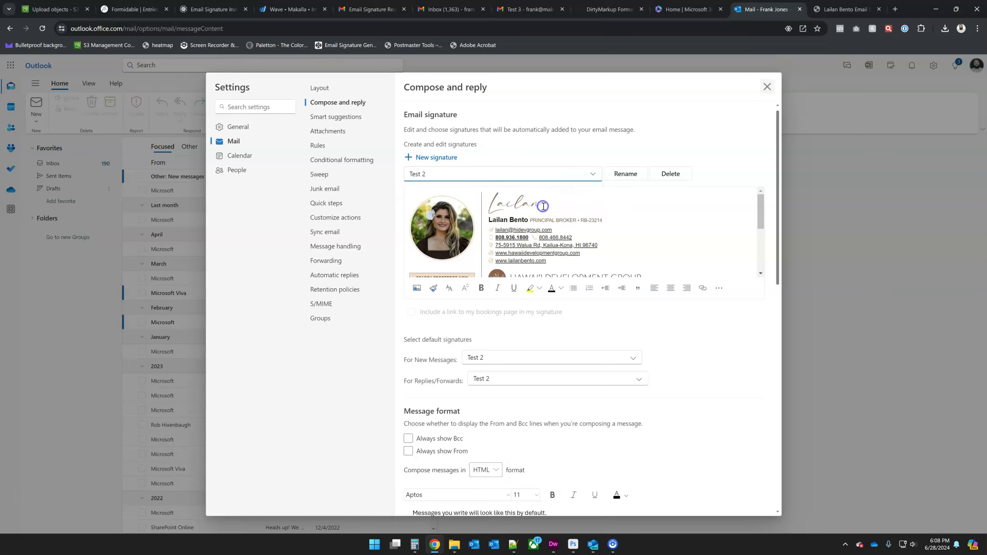
# Step: Select the email address line in the Test 2 signature editor
pyautogui.click(548, 230)
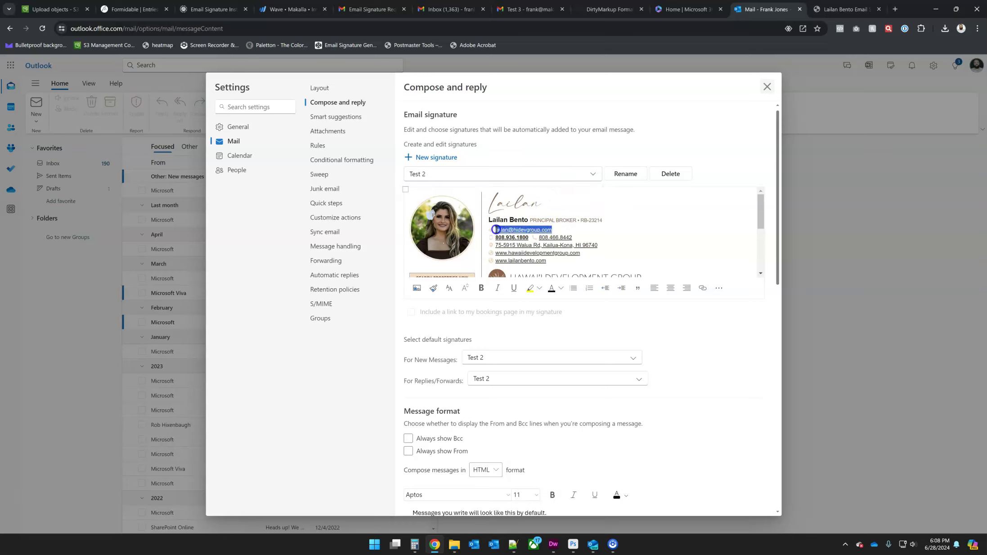
pyautogui.moveTo(496, 230); pyautogui.dragTo(495, 230)
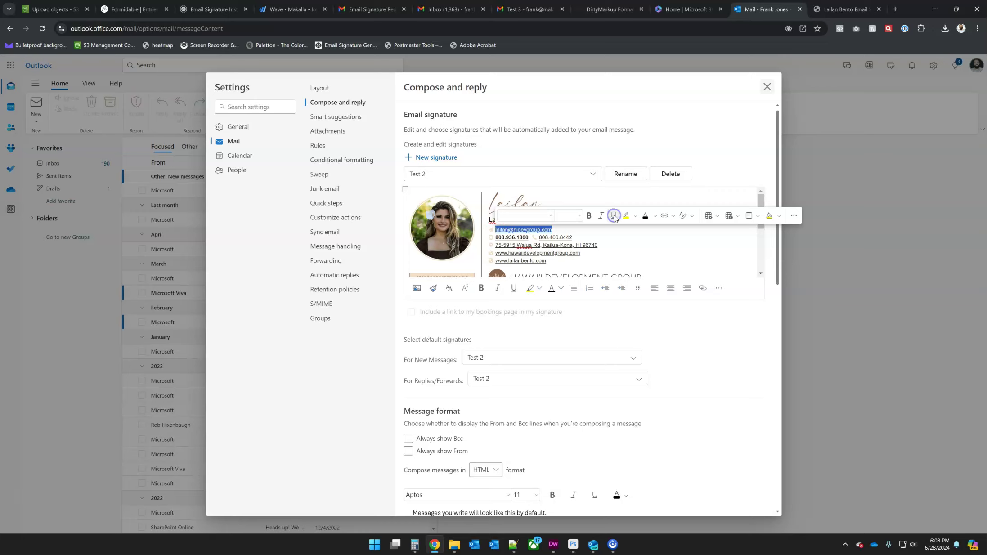
pyautogui.click(625, 238)
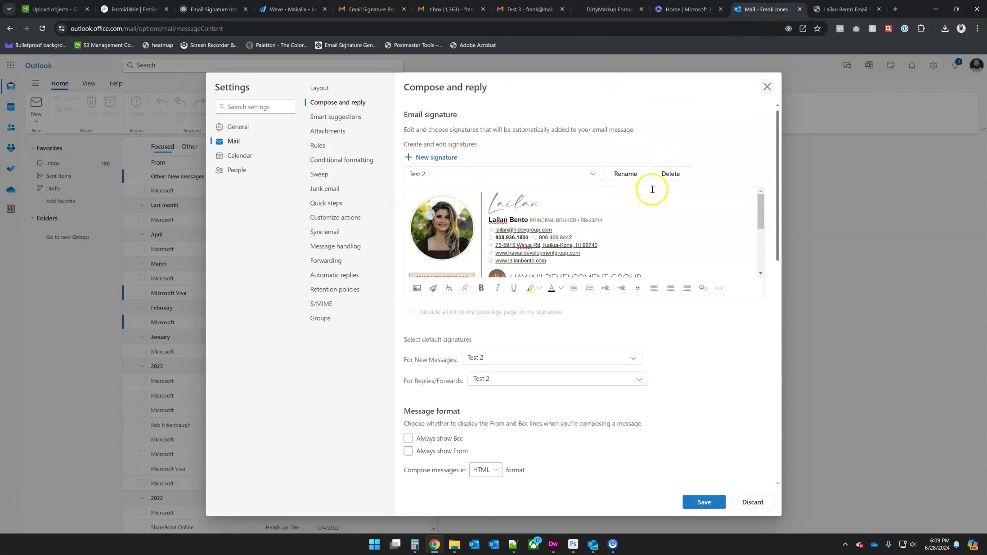
pyautogui.click(657, 216)
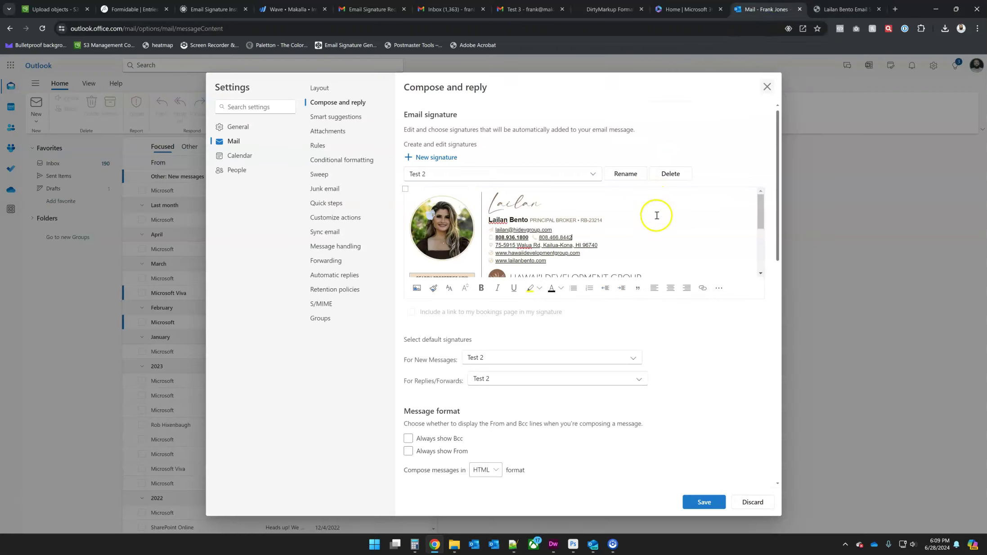
# Step: Start a new blank signature and paste the copied HTML signature into it
pyautogui.click(434, 157)
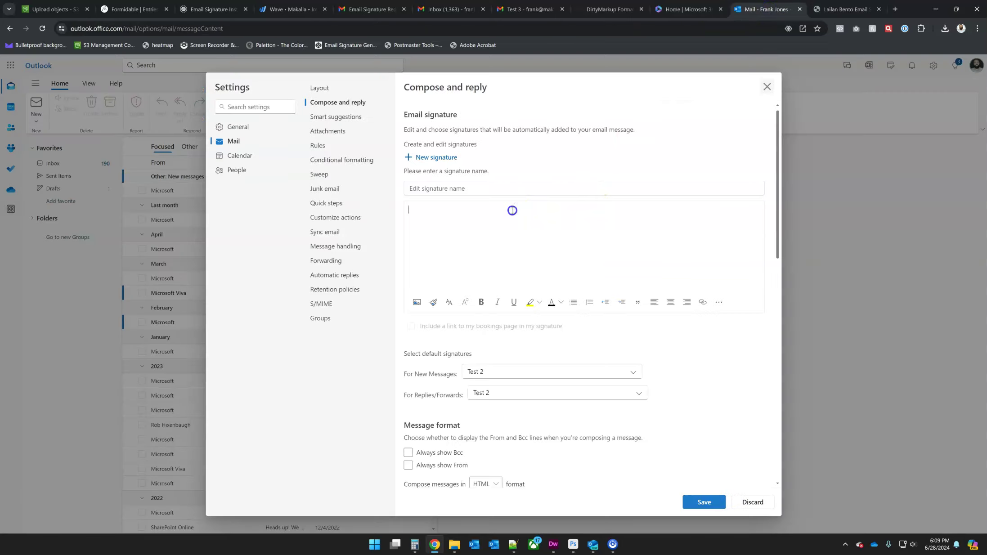
pyautogui.hotkey('ctrl', 'v')
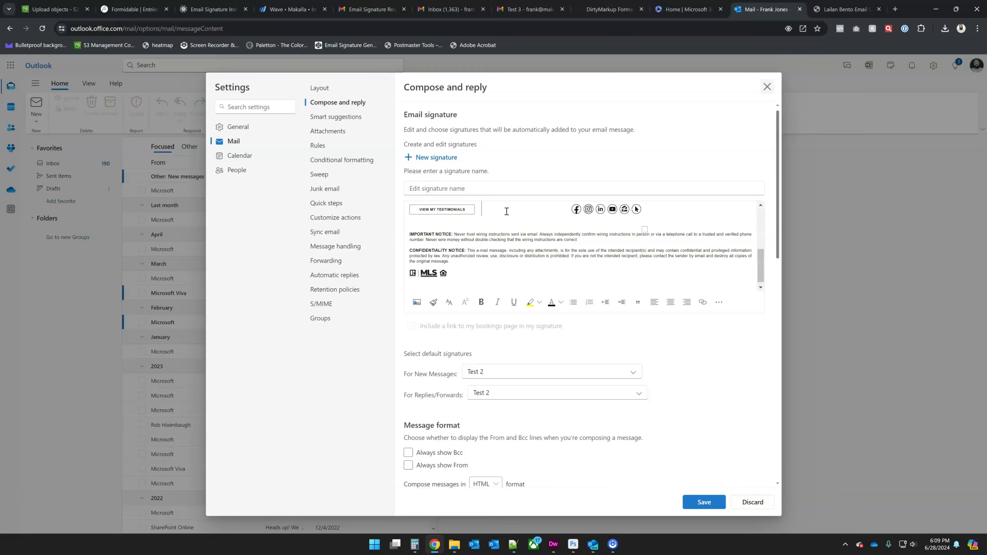
pyautogui.scroll(5, 507, 211)
pyautogui.moveTo(495, 252); pyautogui.dragTo(531, 251)
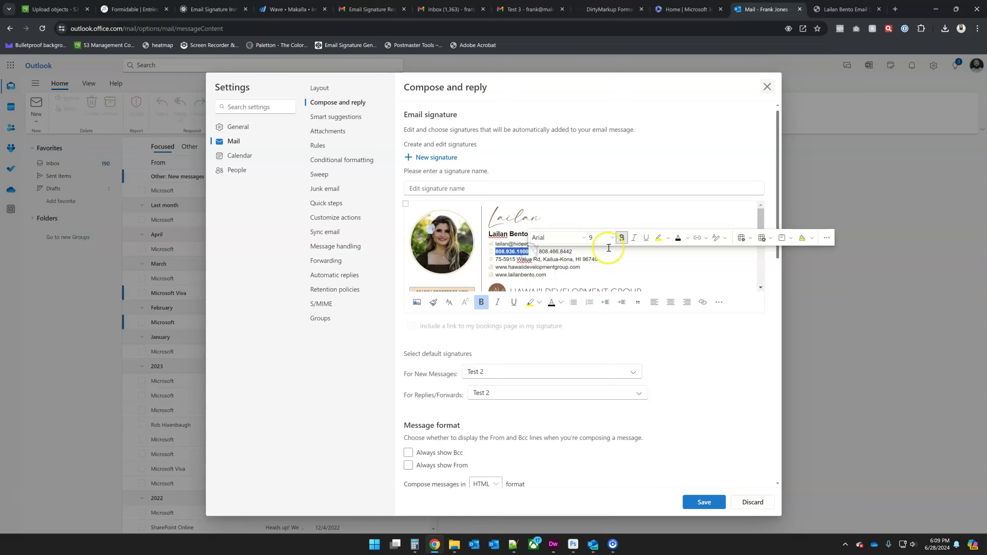
pyautogui.click(698, 239)
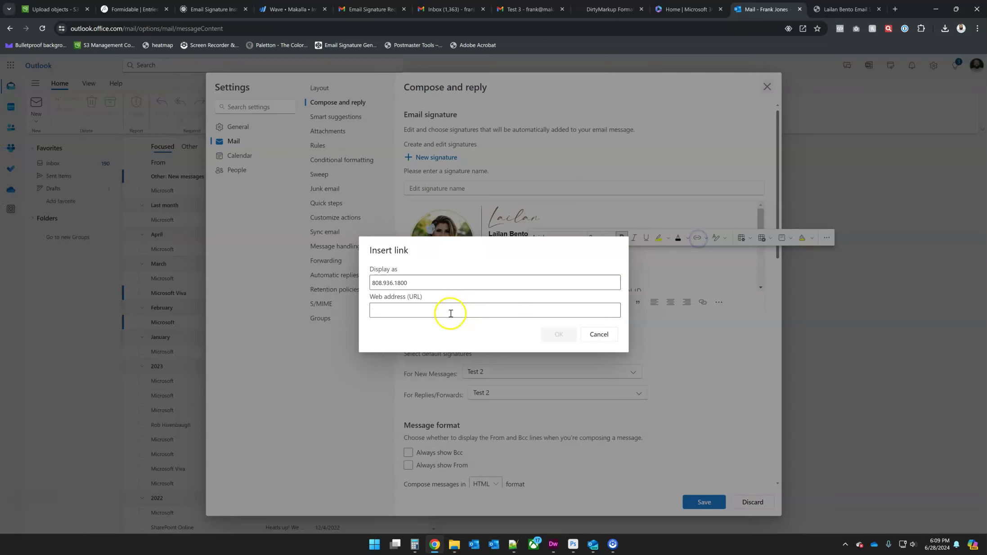
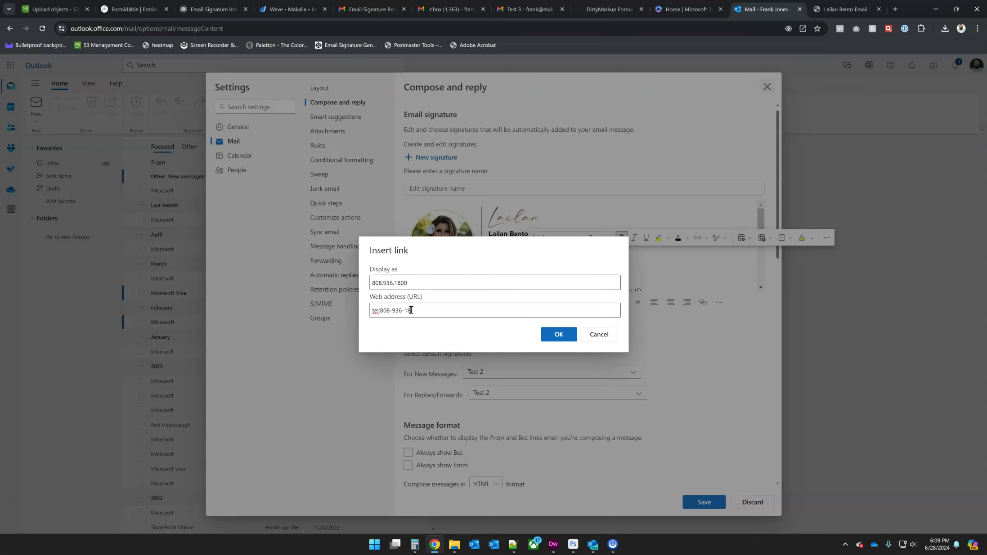
pyautogui.click(558, 334)
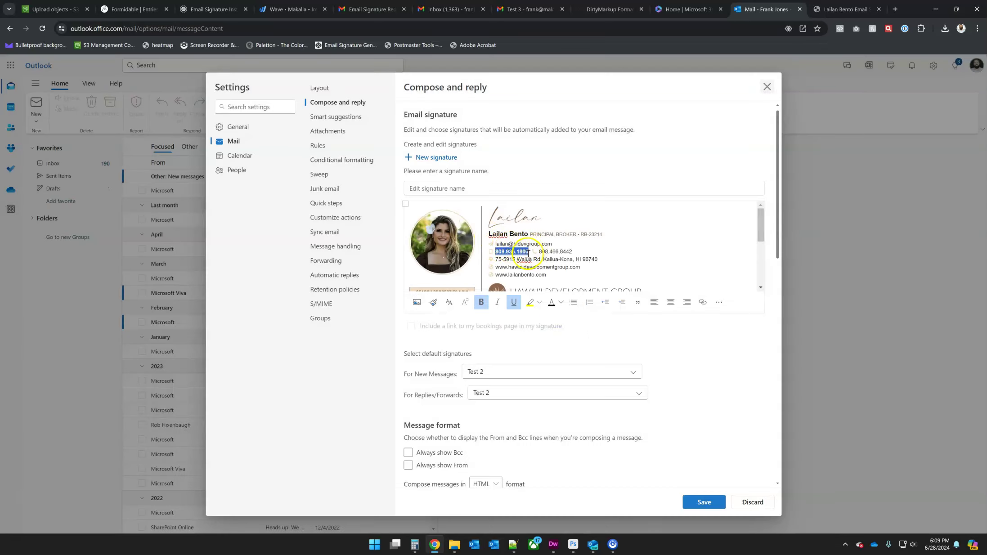
pyautogui.click(528, 252)
pyautogui.moveTo(528, 252); pyautogui.dragTo(497, 251)
pyautogui.click(646, 232)
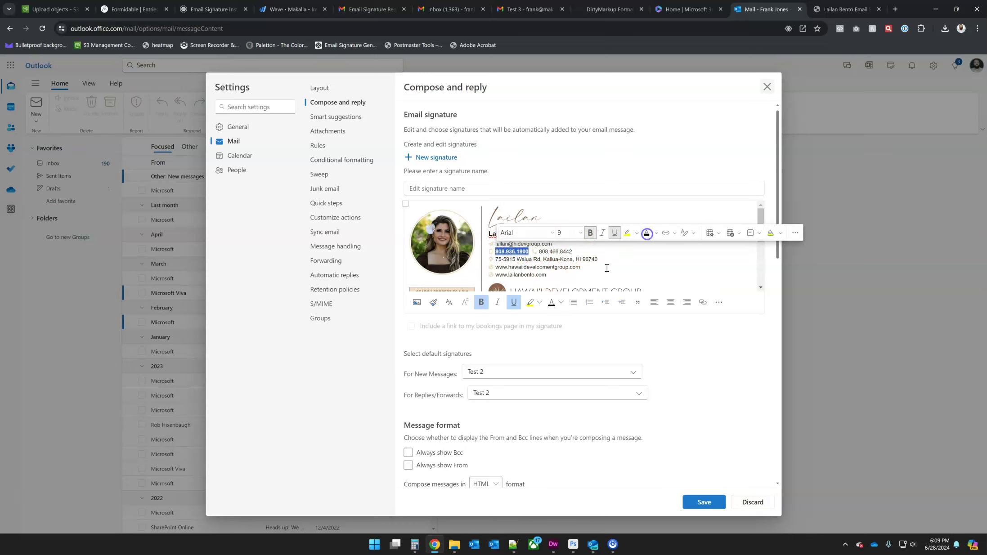
pyautogui.click(513, 302)
pyautogui.click(639, 248)
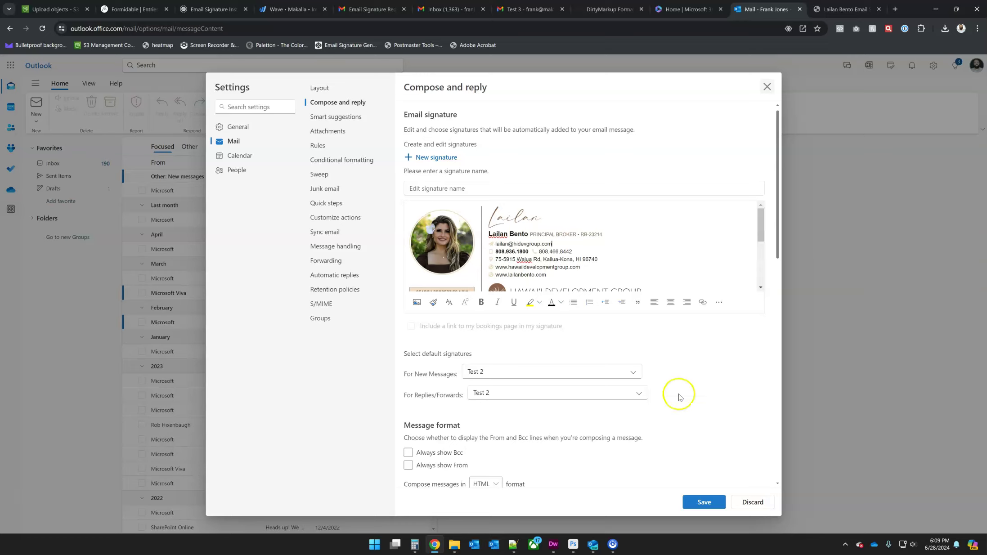
# Step: Save the Test signature, then reopen Compose and reply settings to confirm it is stored
pyautogui.click(703, 502)
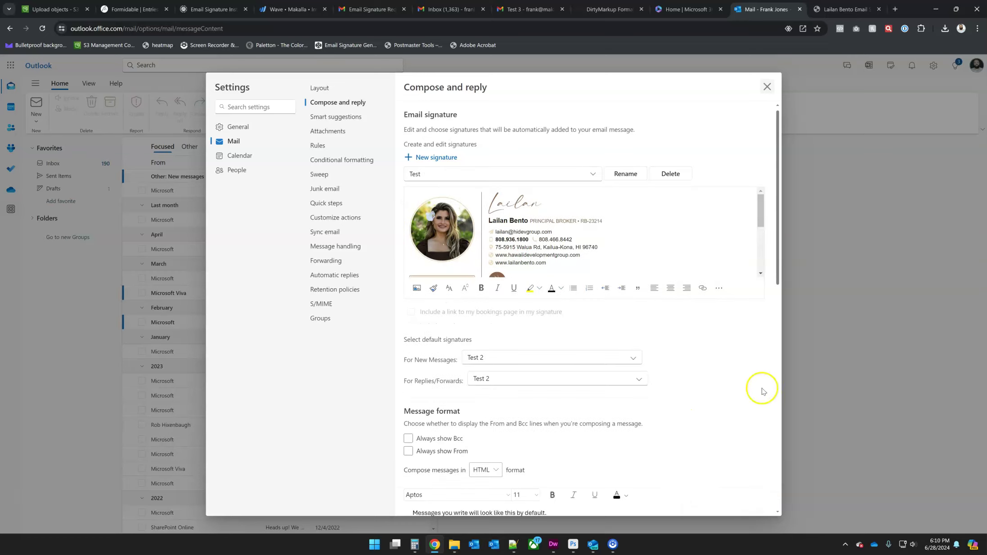
pyautogui.click(767, 87)
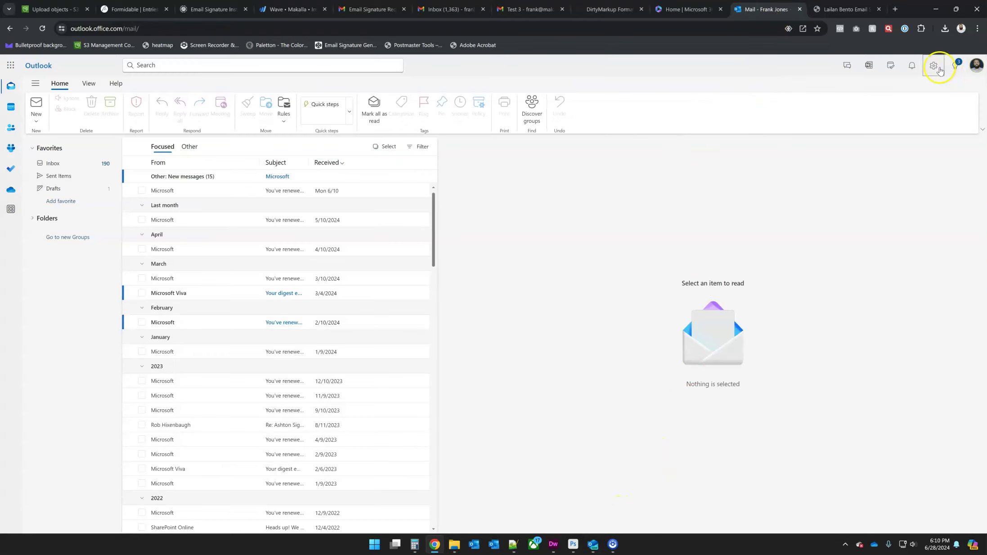
pyautogui.click(933, 65)
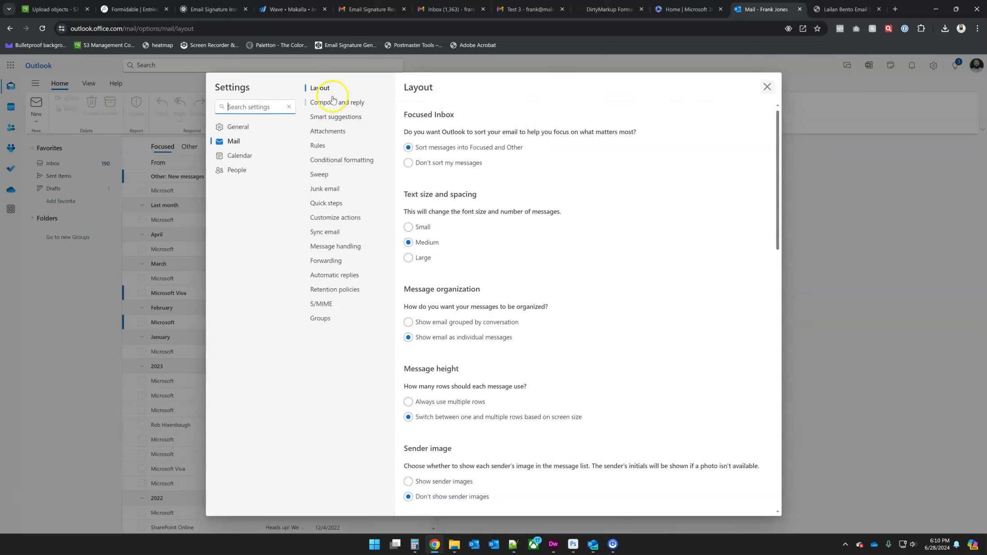
pyautogui.click(328, 102)
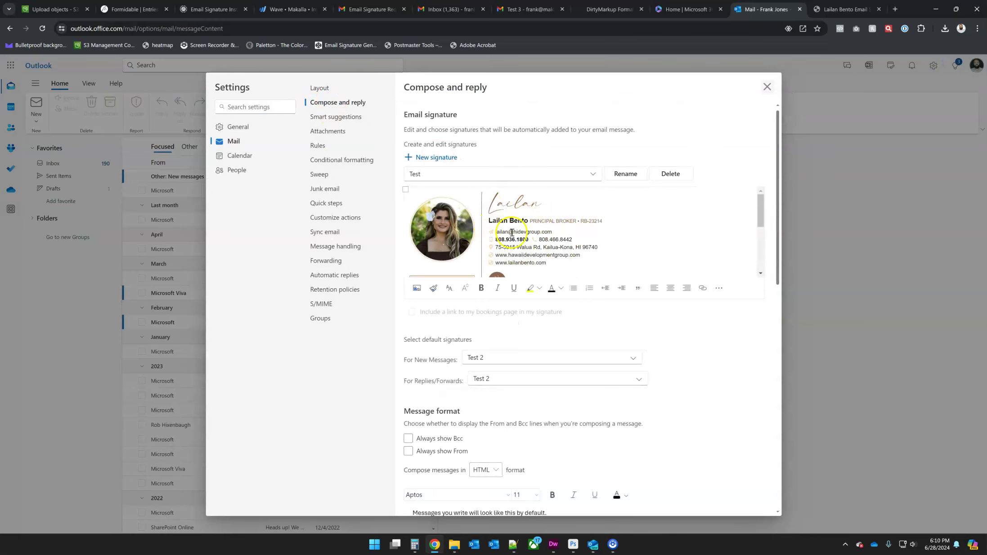
pyautogui.click(768, 88)
# Step: Check New Outlook's Accounts > Signatures for the Test signature, then return to the browser's Outlook
pyautogui.click(594, 547)
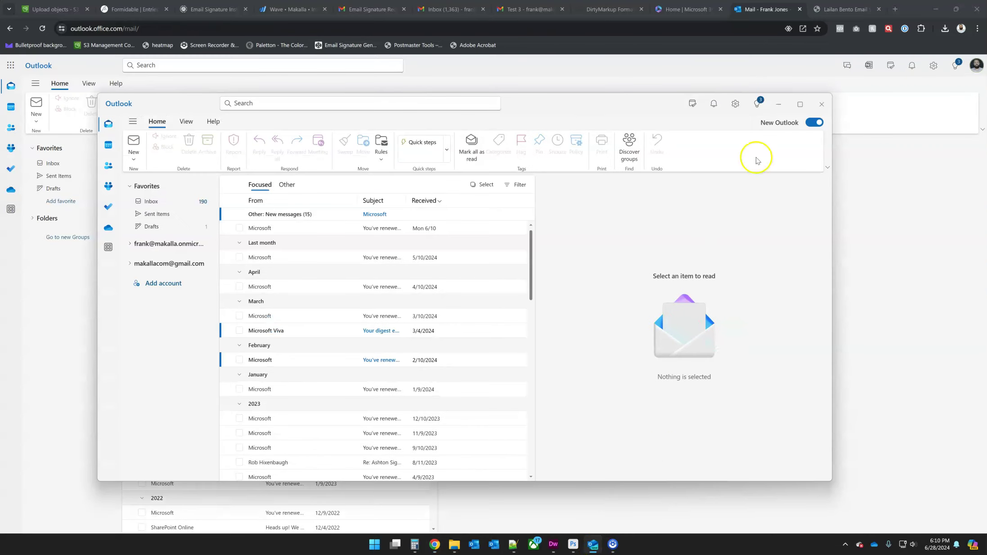
pyautogui.click(736, 104)
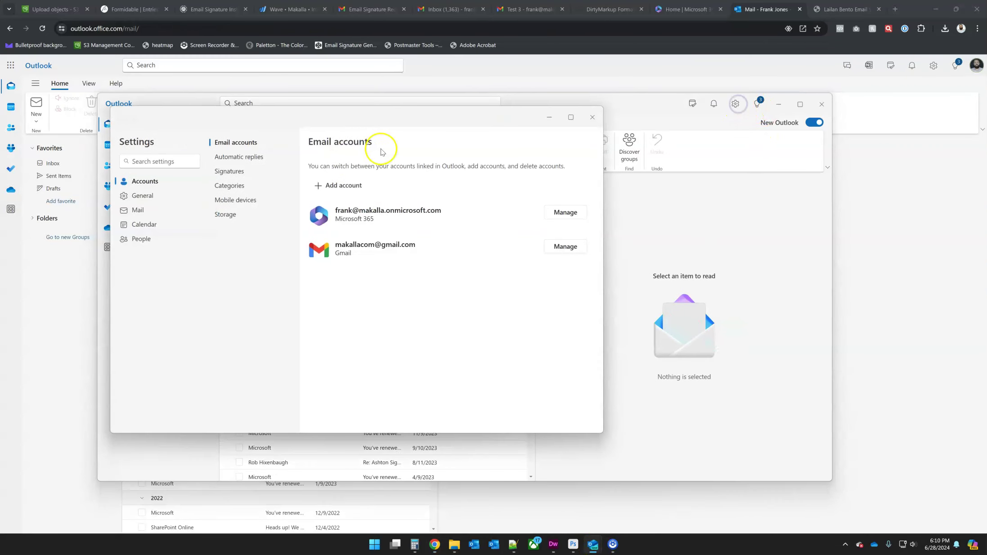
pyautogui.click(228, 174)
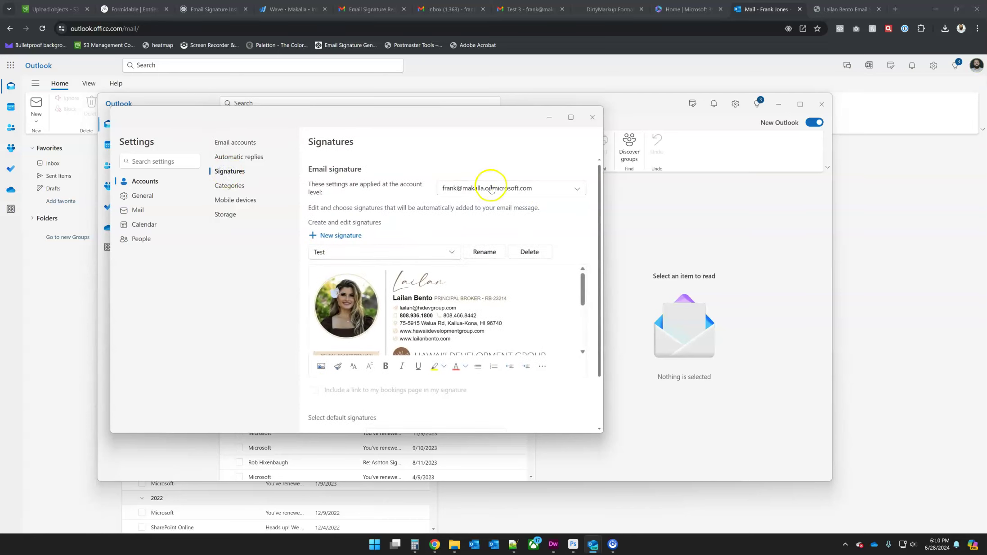
pyautogui.click(528, 187)
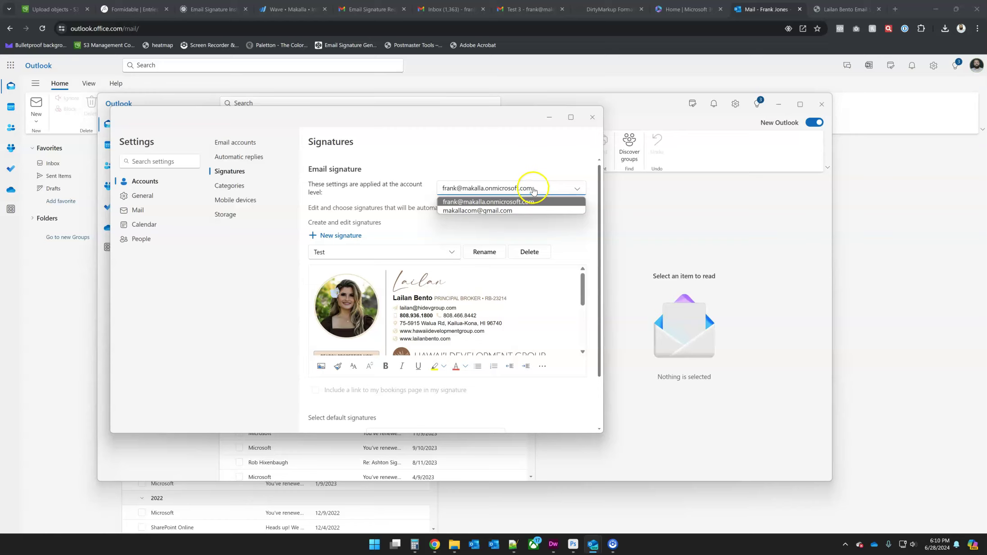
pyautogui.click(532, 187)
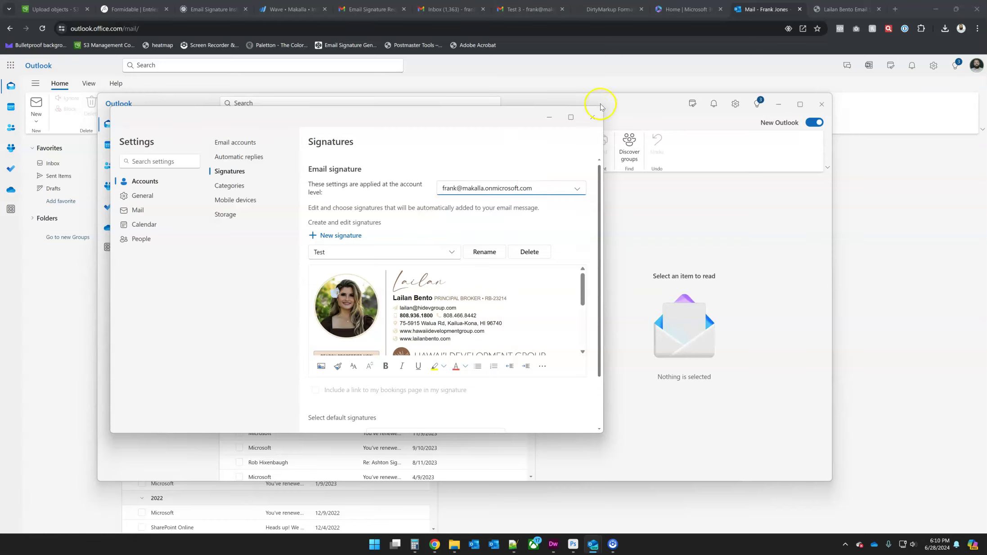
pyautogui.click(593, 117)
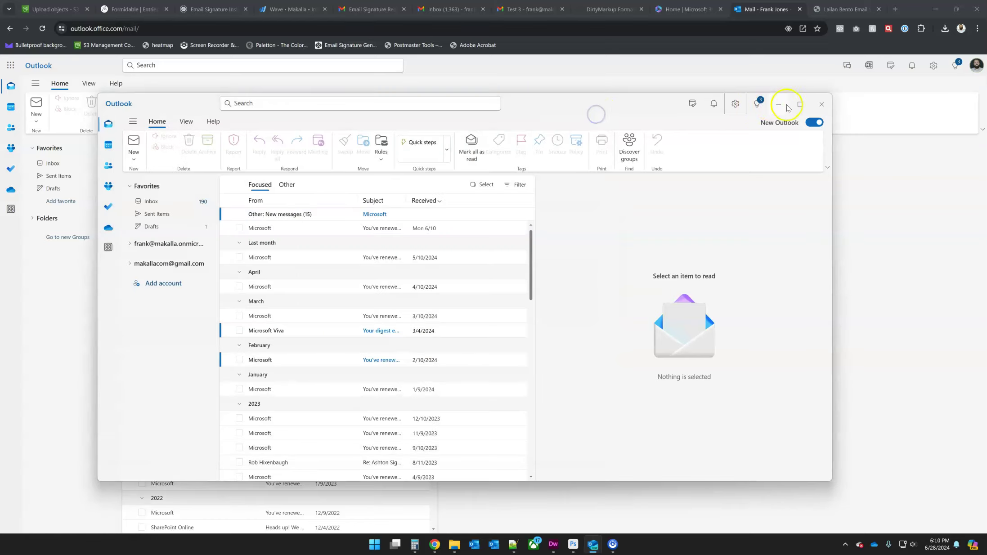
pyautogui.click(760, 13)
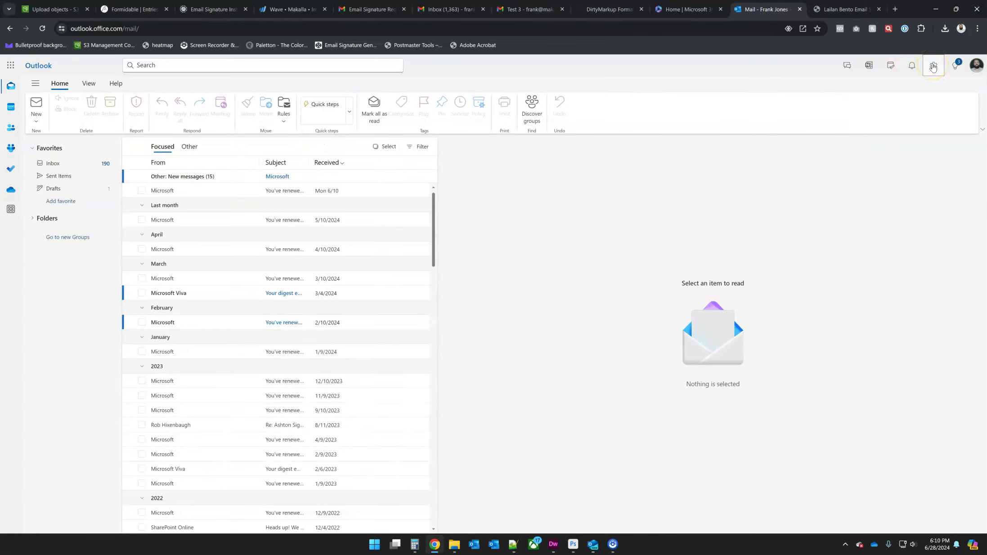
# Step: Recheck the Test signature under Compose and reply, then bring up the New Outlook window
pyautogui.click(933, 66)
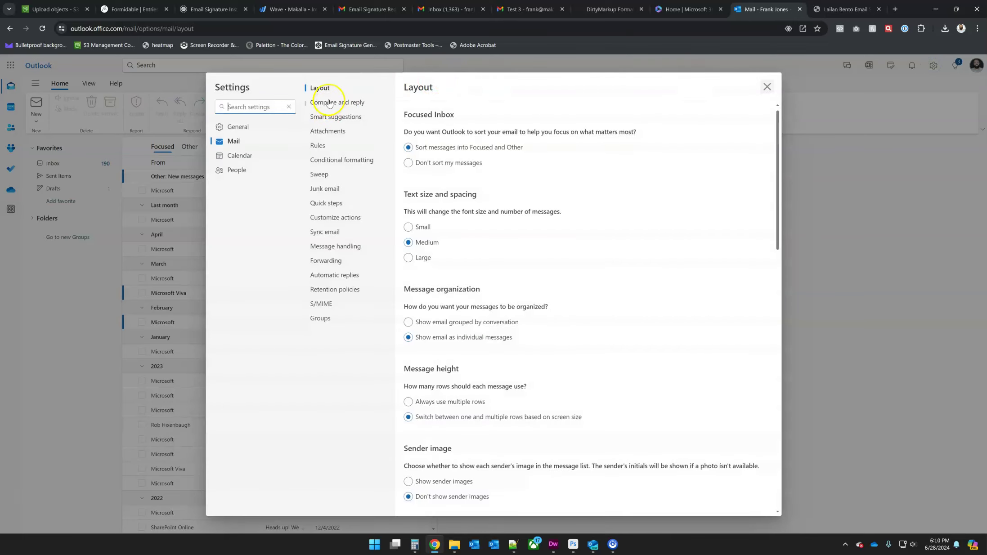
pyautogui.click(330, 102)
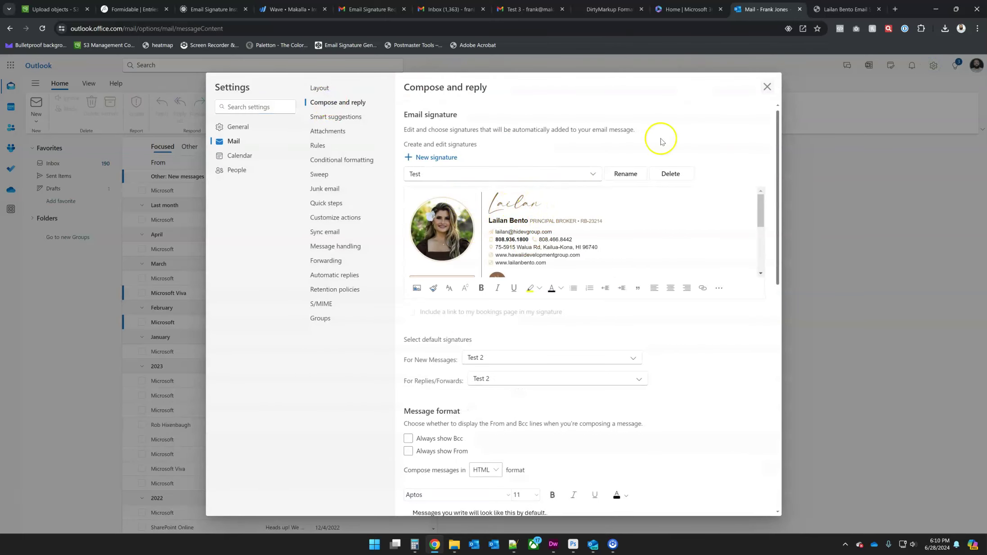
pyautogui.click(767, 86)
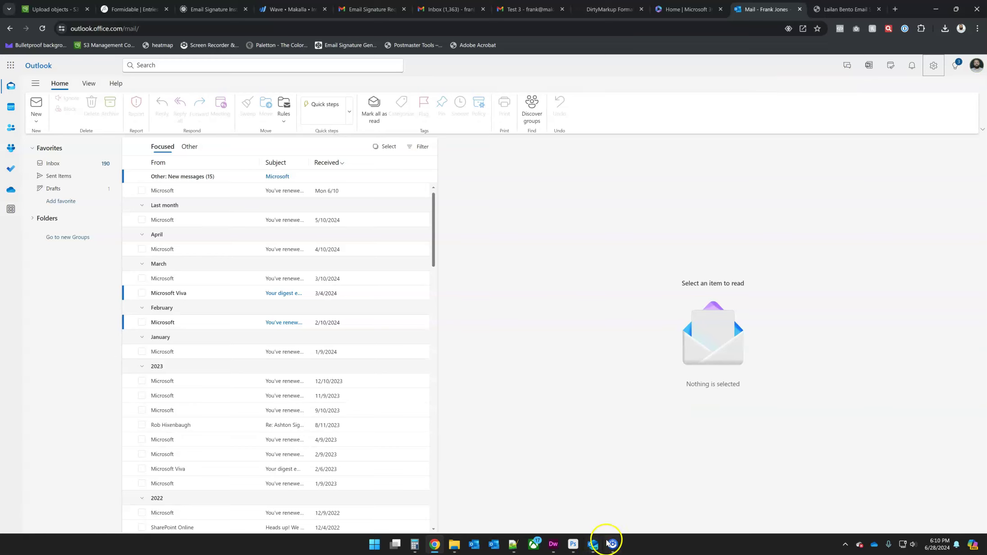
pyautogui.click(593, 543)
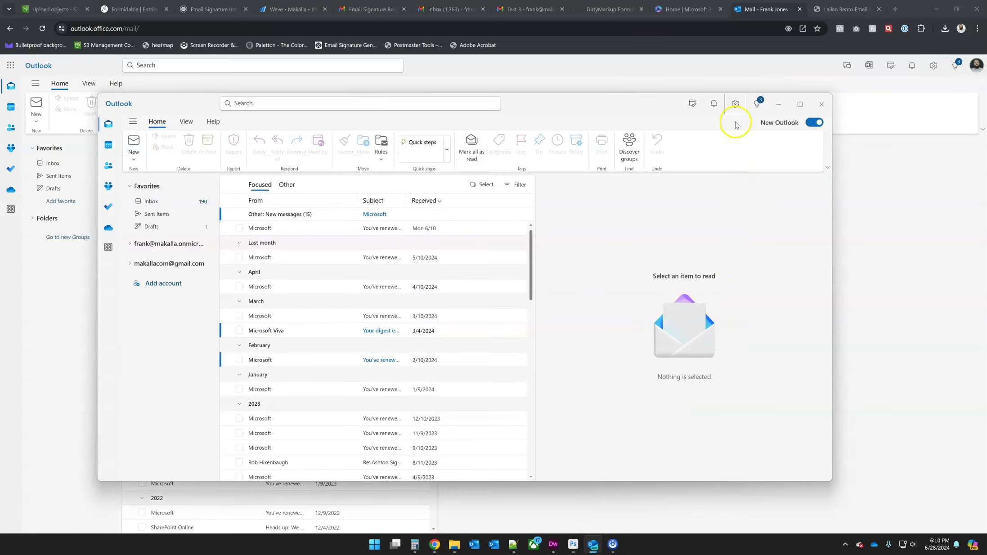
# Step: Show New Outlook's Accounts > Signatures page with the Test signature, moving the window toward centre
pyautogui.click(735, 104)
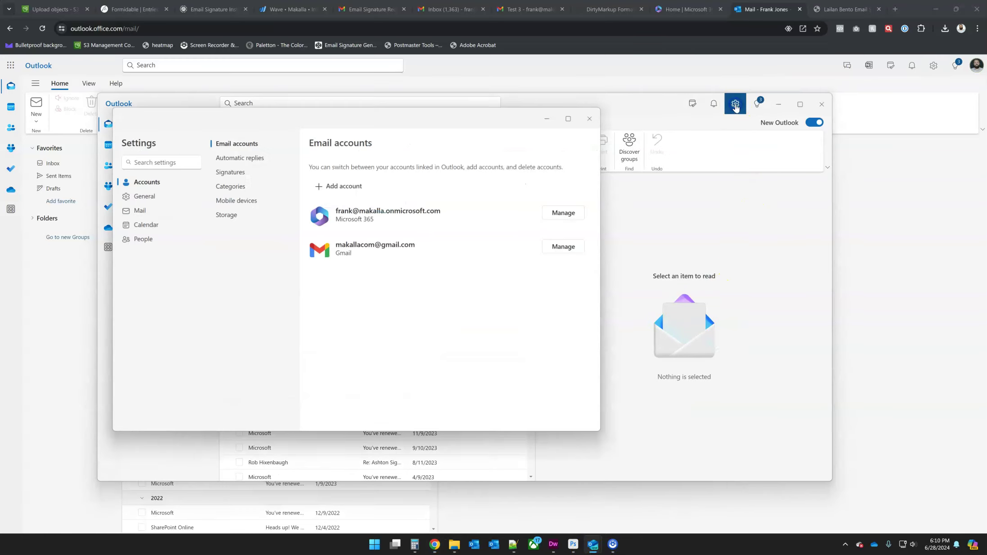
pyautogui.click(242, 172)
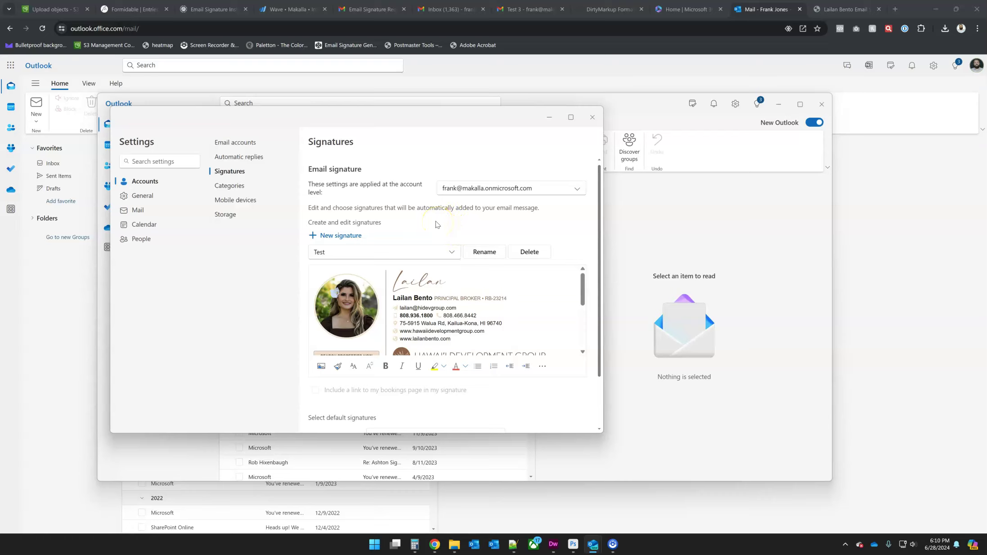
pyautogui.moveTo(407, 116); pyautogui.dragTo(533, 145)
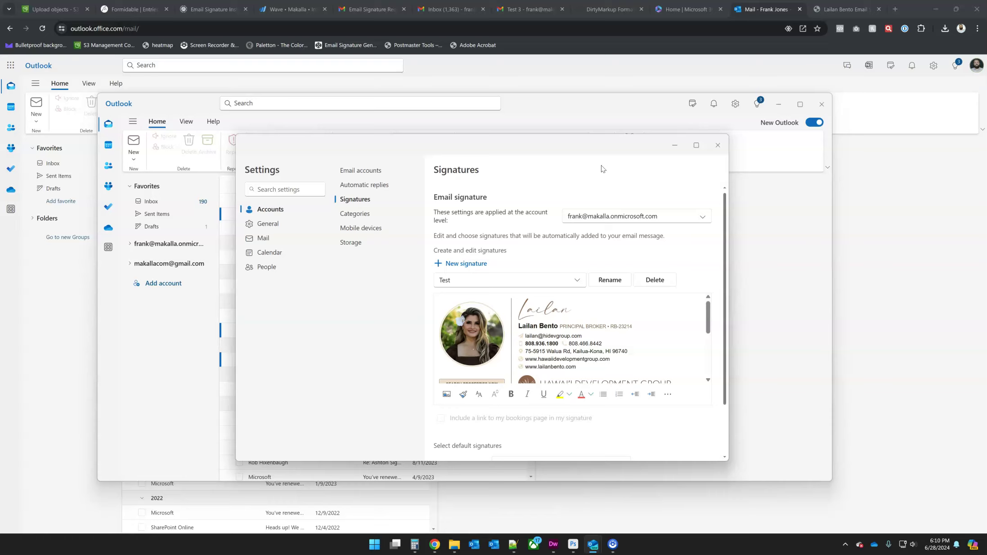
pyautogui.click(591, 151)
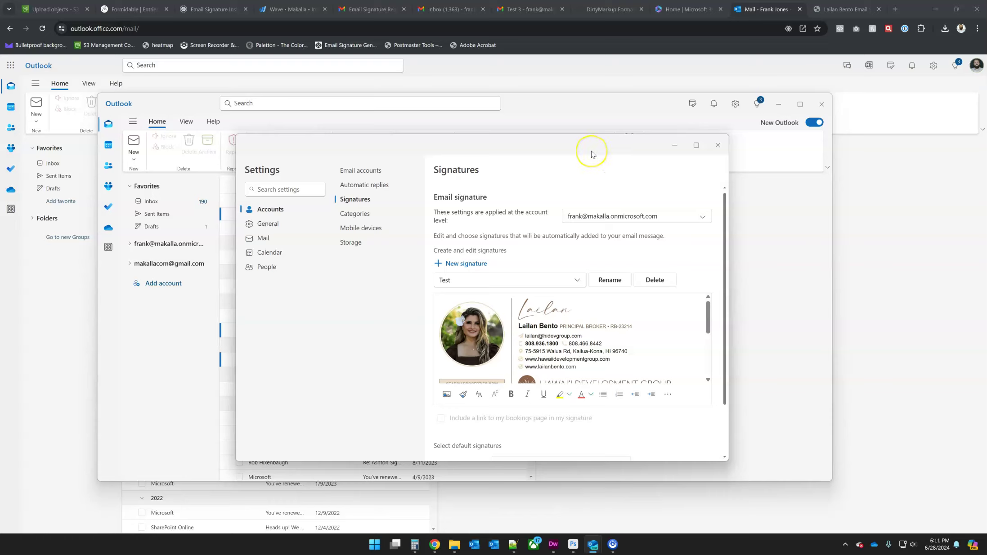